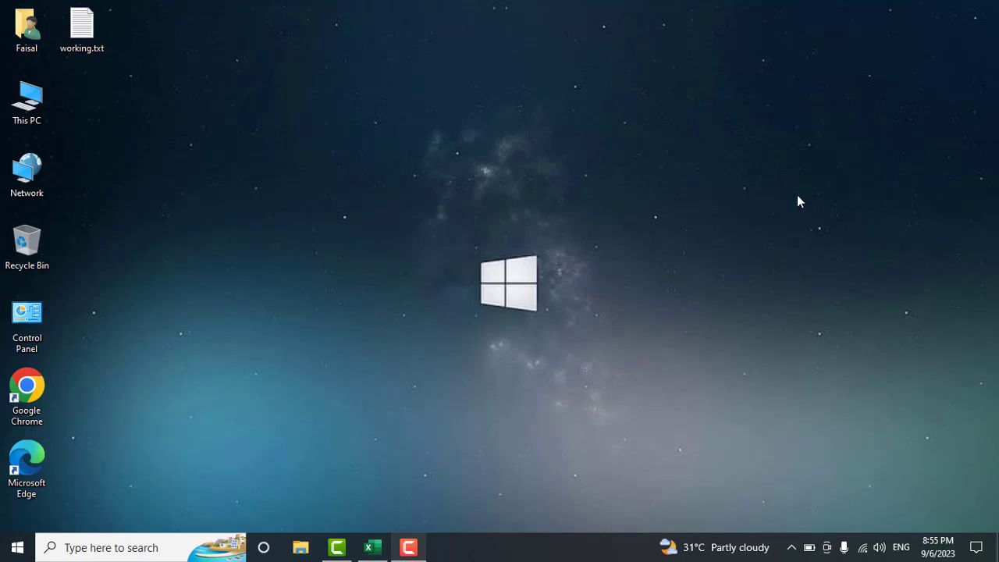
Switch to the Raw Dummy Data.xlsx workbook in Excel
left_click(372, 547)
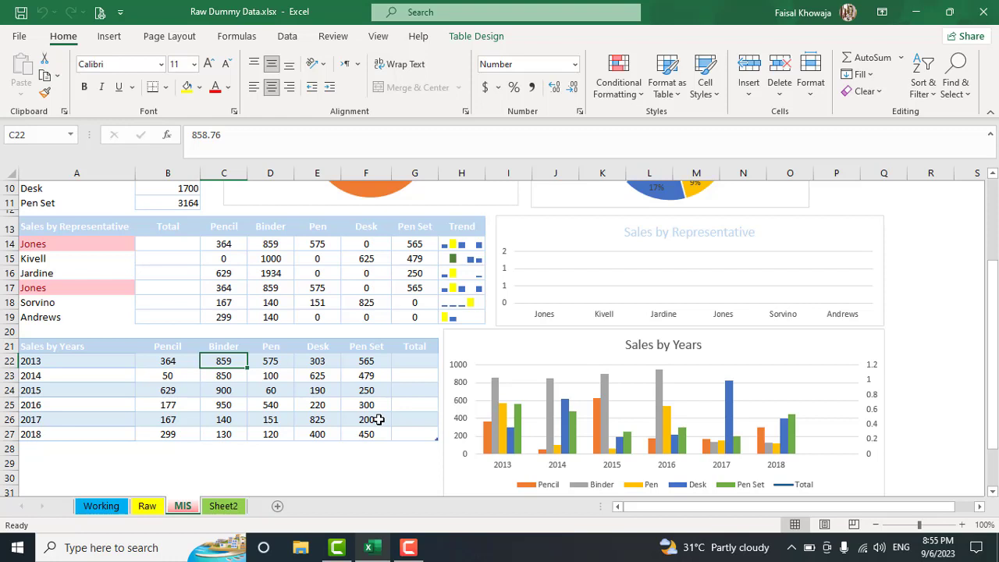
left_click(306, 395)
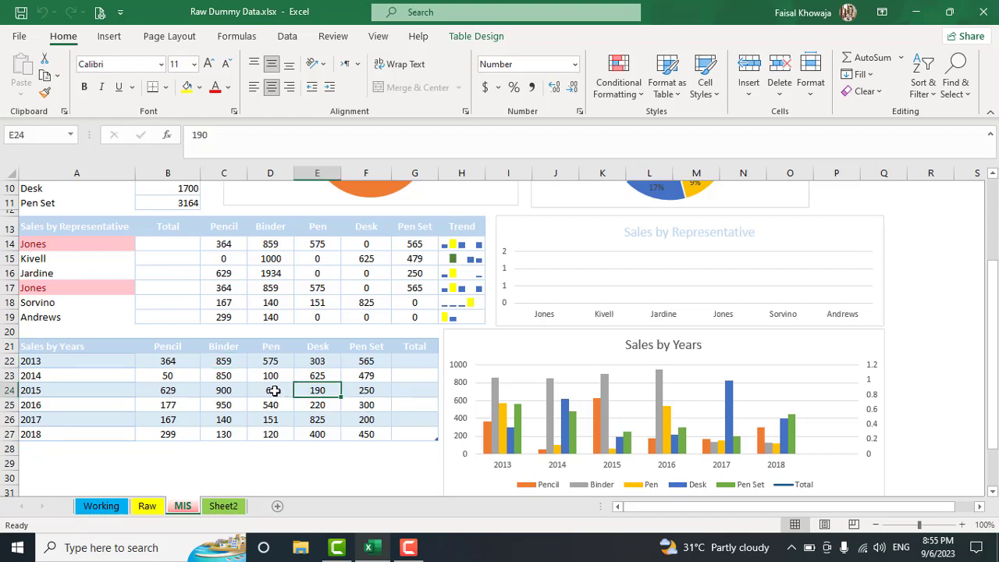
left_click(195, 275)
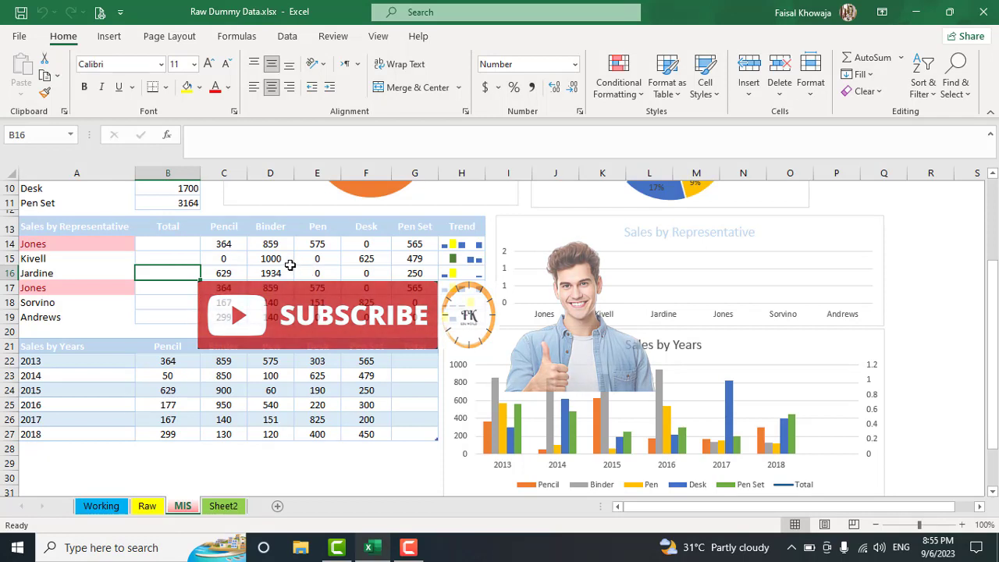
left_click(77, 439)
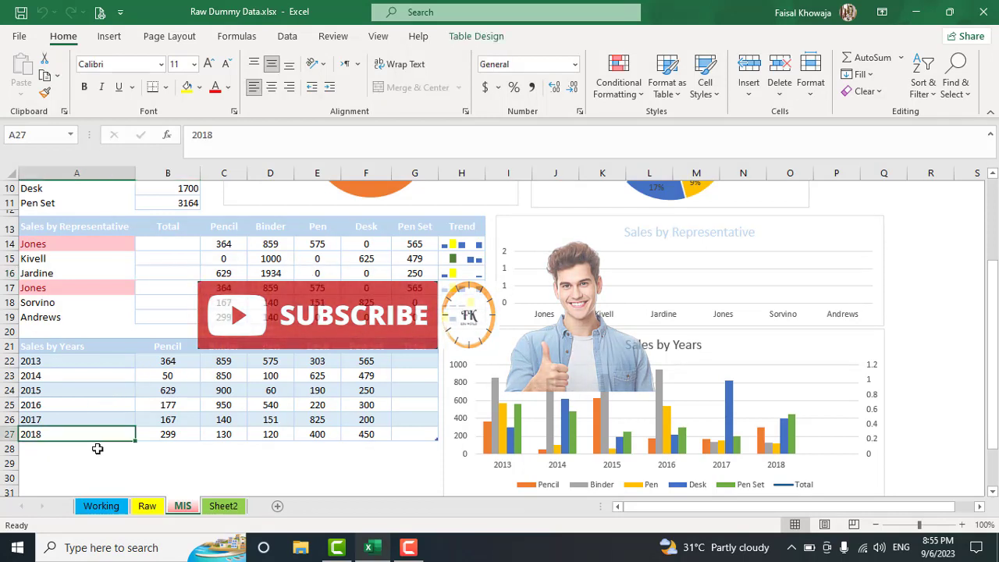
Add a new 2019 row to the Sales by Years table in cell A28, directly below 2018
left_click(98, 449)
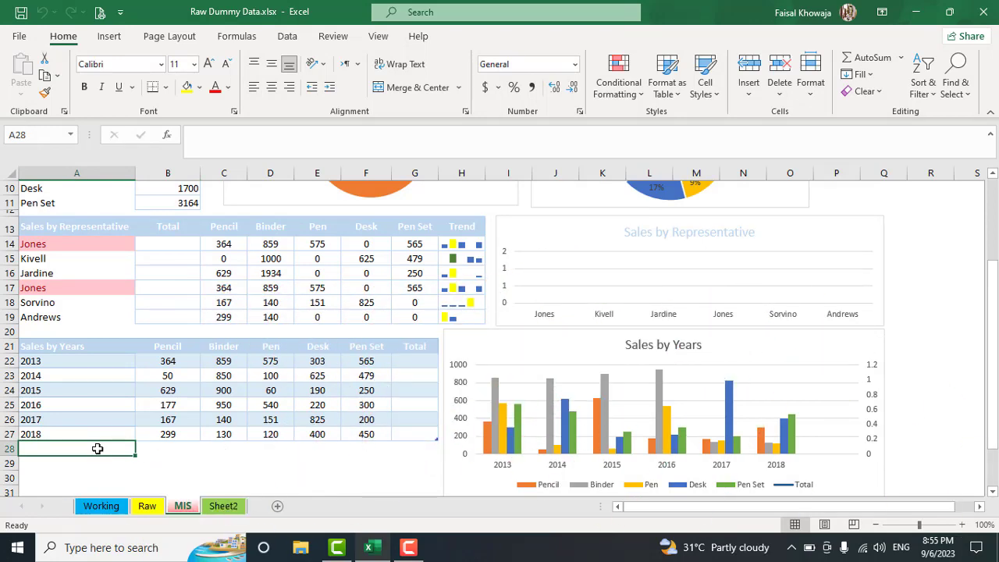
key("Up")
key("Down")
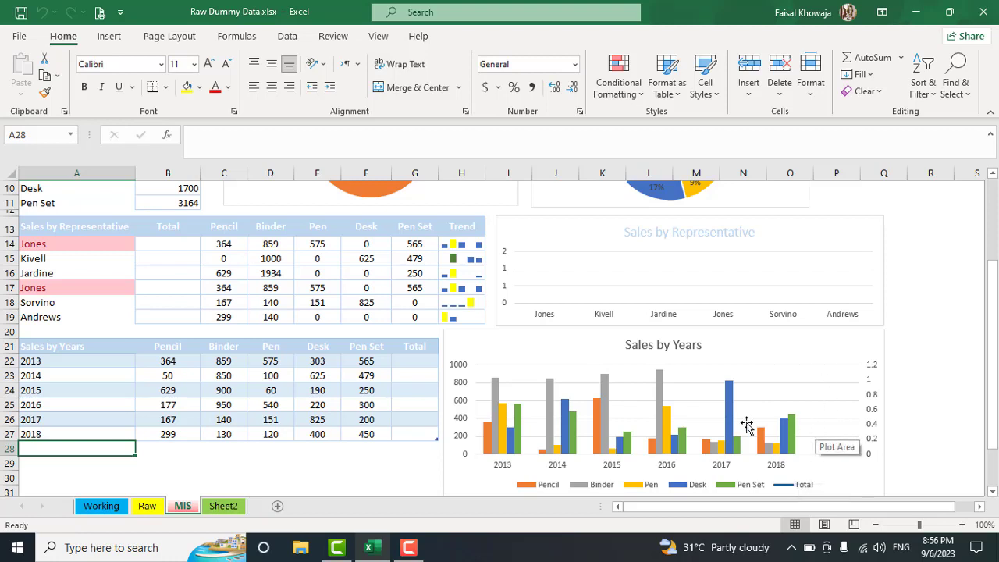
type("2019")
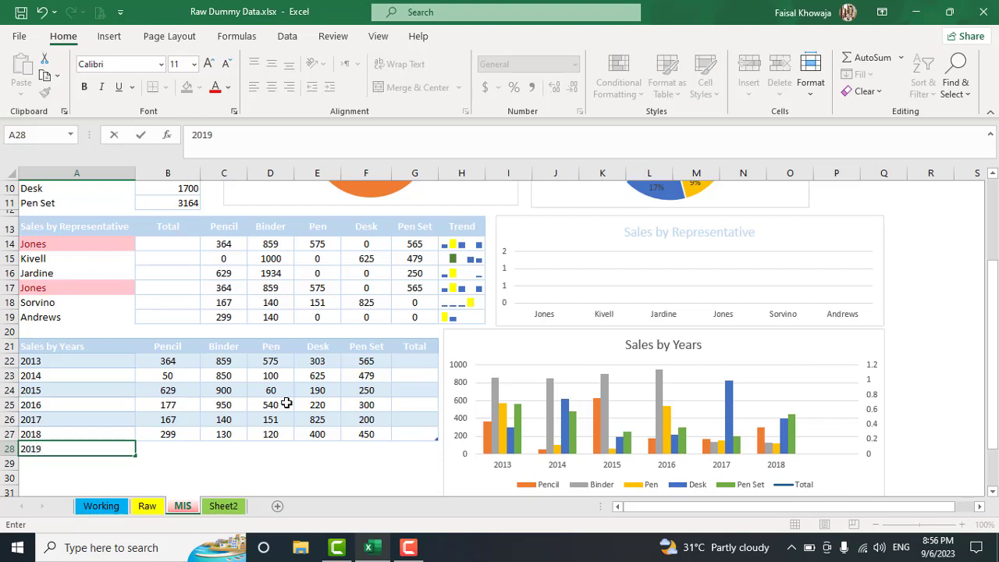
key("Tab")
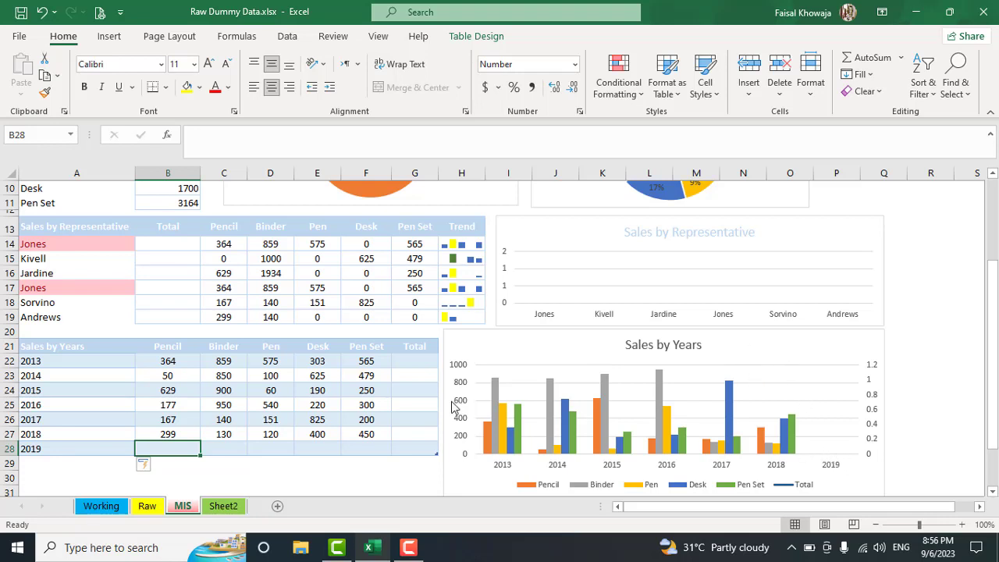
Fill the 2019 row with Pencil 250, Binder 300, Pen 500, Desk 300 and Pen Set 200
type("25")
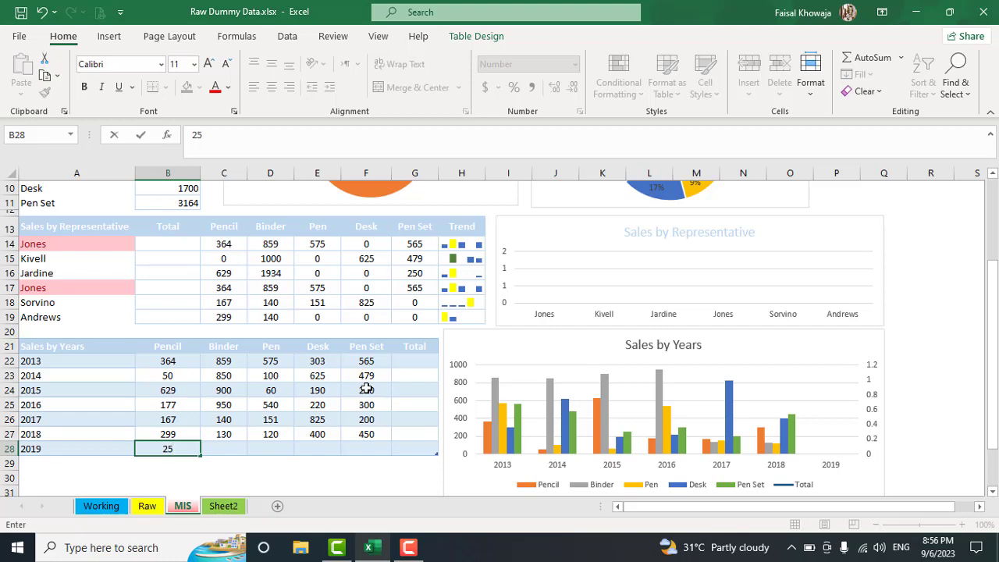
type("0")
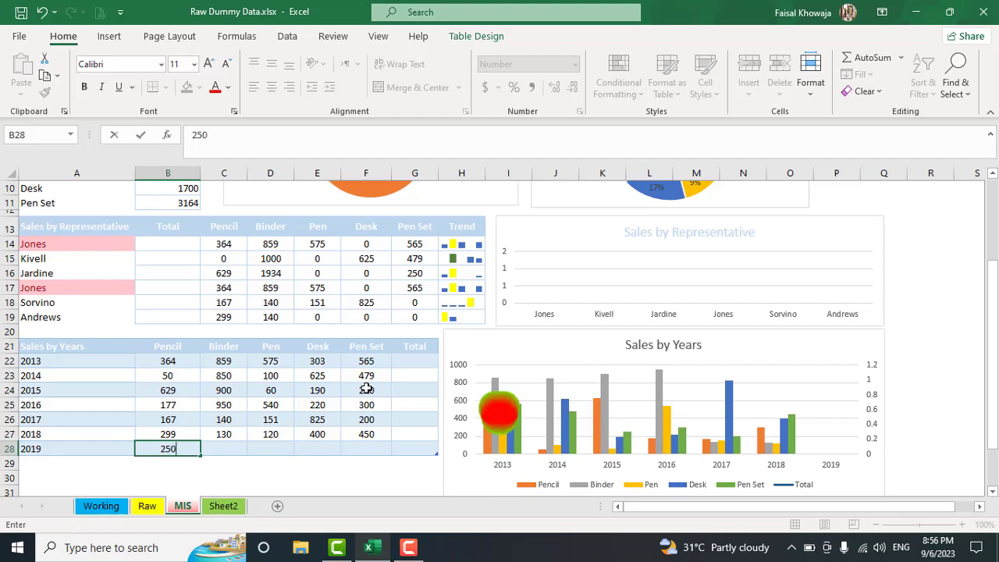
key("Tab")
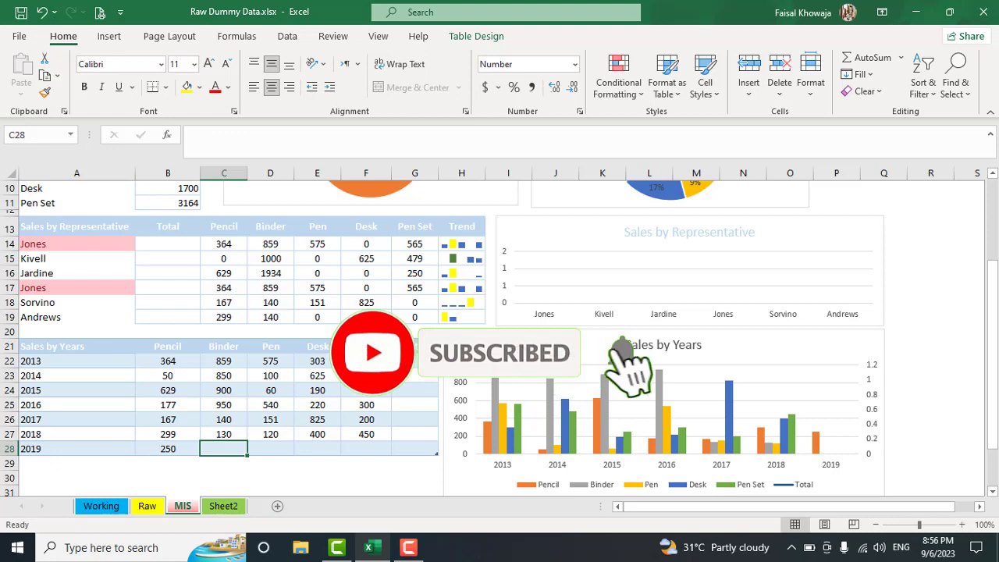
type("300")
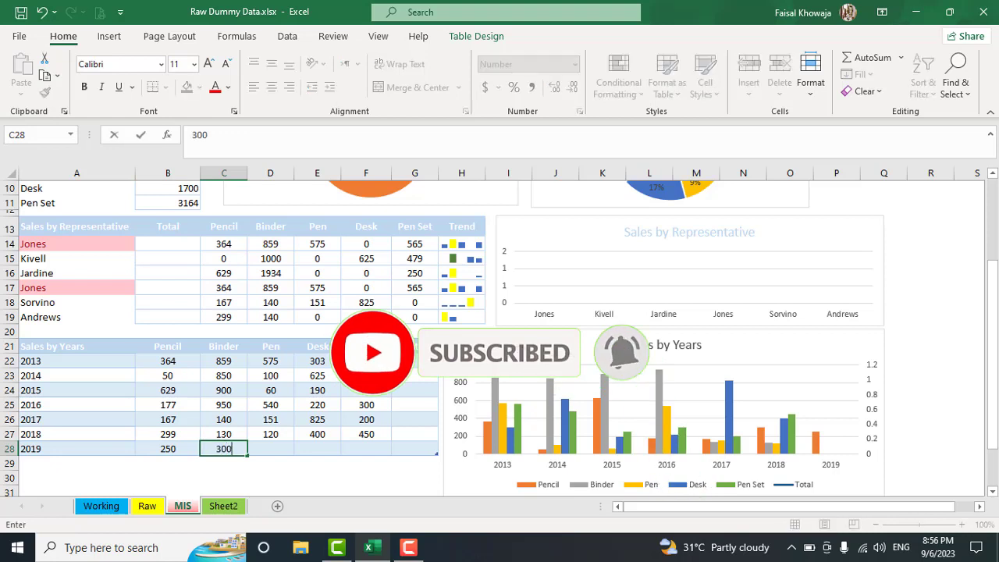
key("Tab")
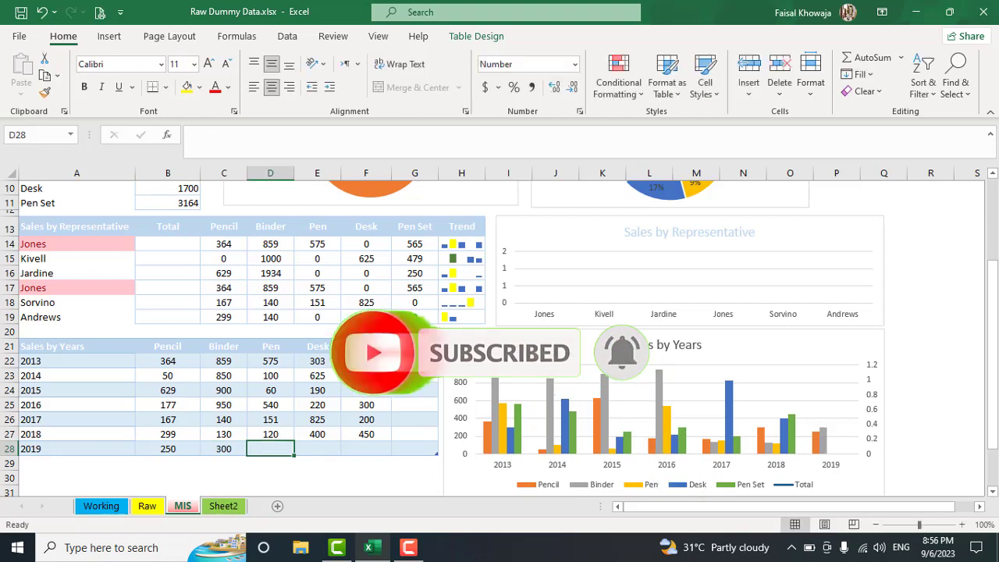
type("500")
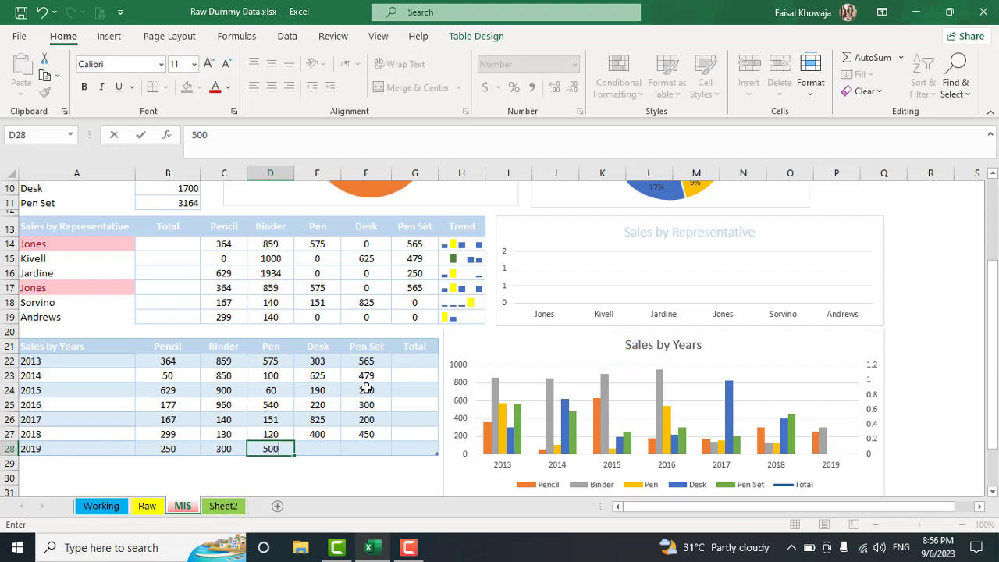
key("Tab")
type("3")
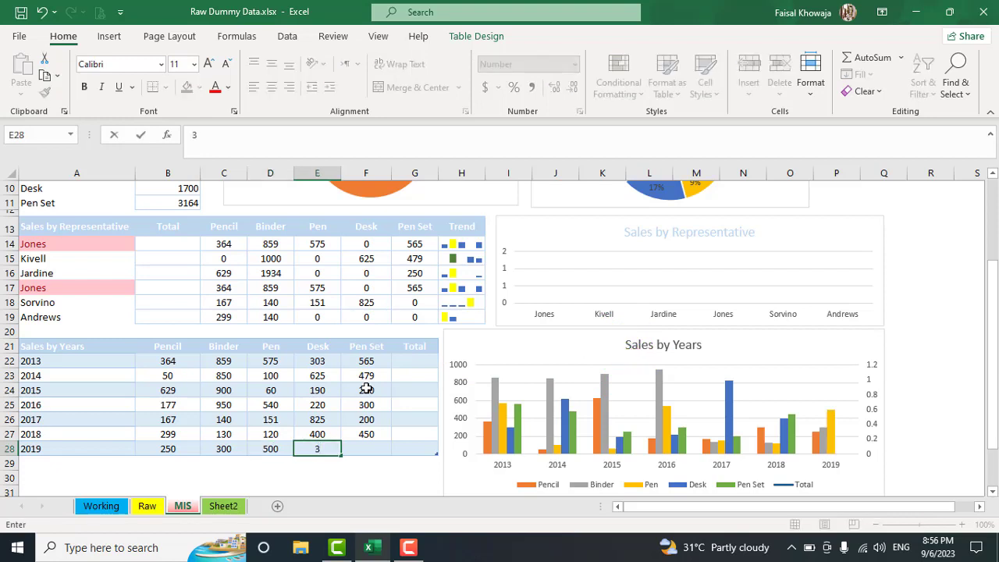
type("00")
key("Tab")
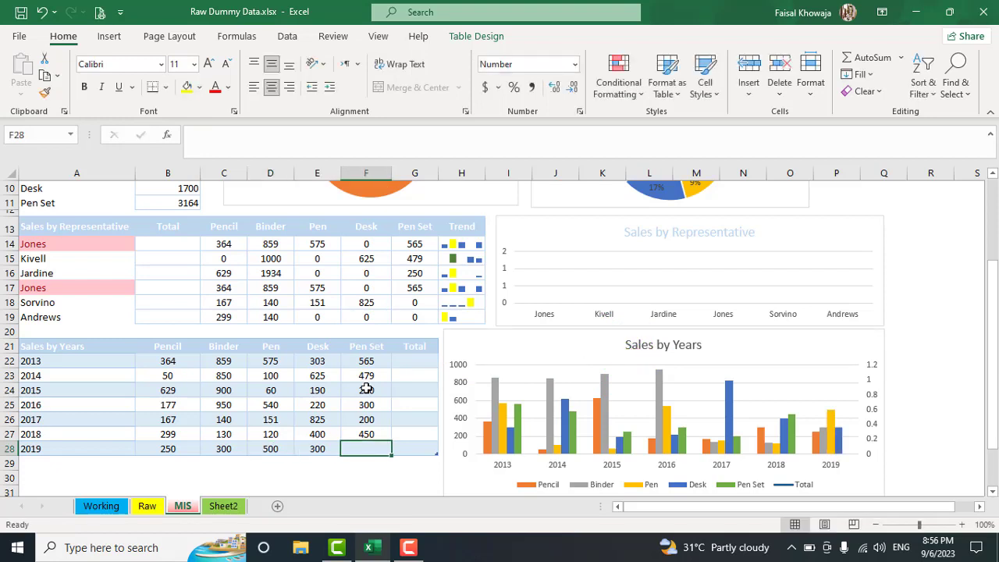
type("200")
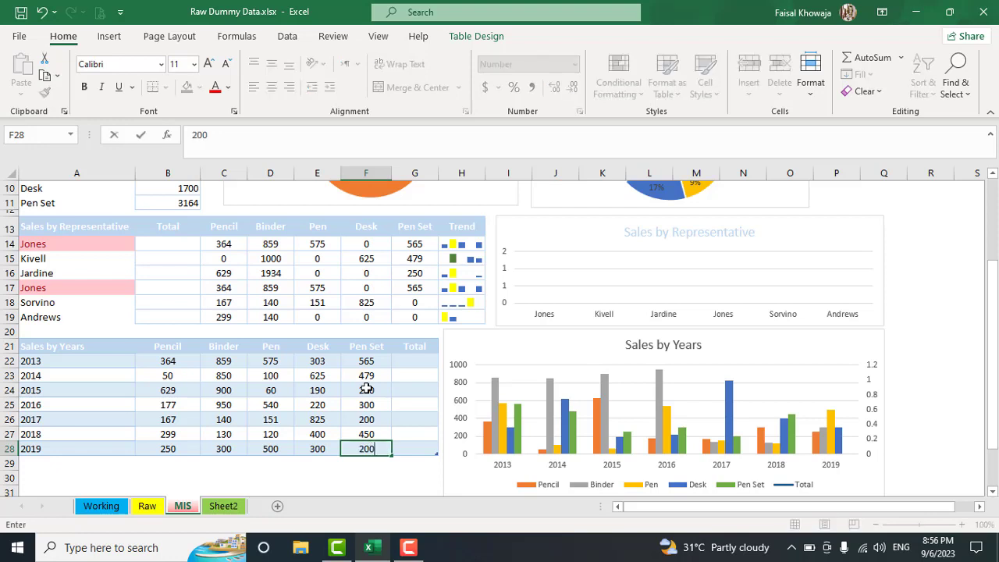
key("Up")
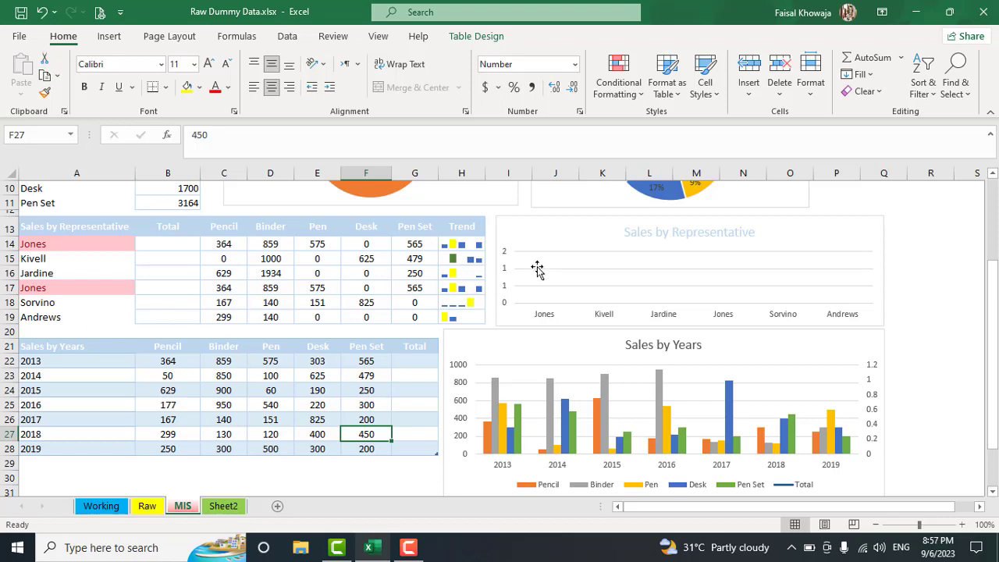
Enter a new representative's first name in cell A20, below the Sales by Representative list
left_click(96, 328)
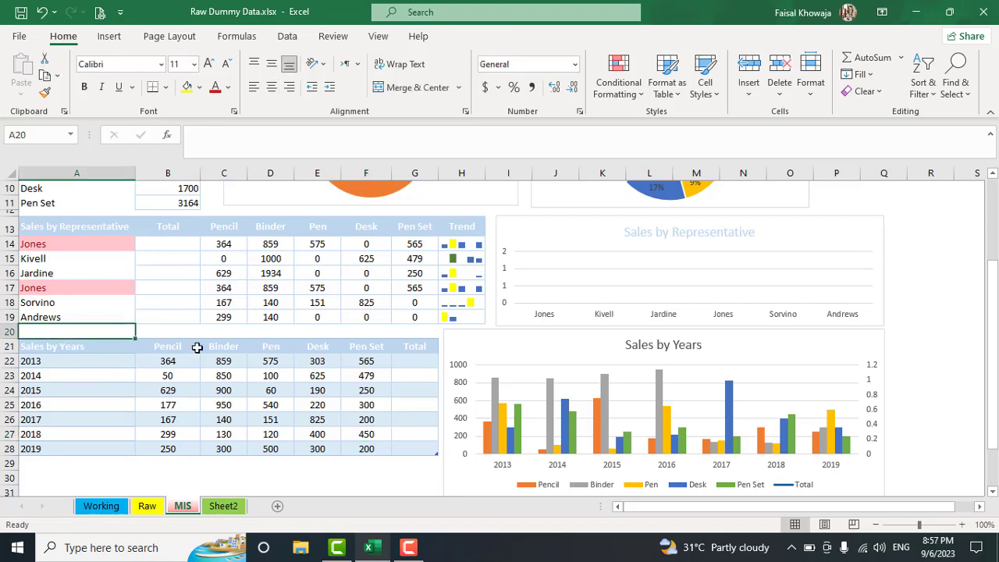
type("Fa")
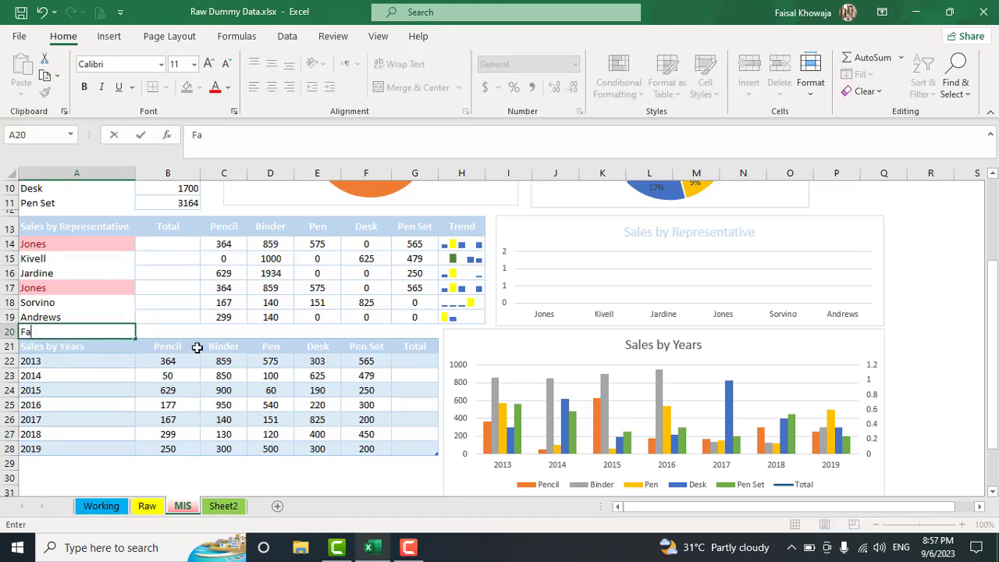
type("isal")
key("Tab")
Extend the Sales by Representative chart's data range down to include row 20
scroll(198, 347, "down", 1)
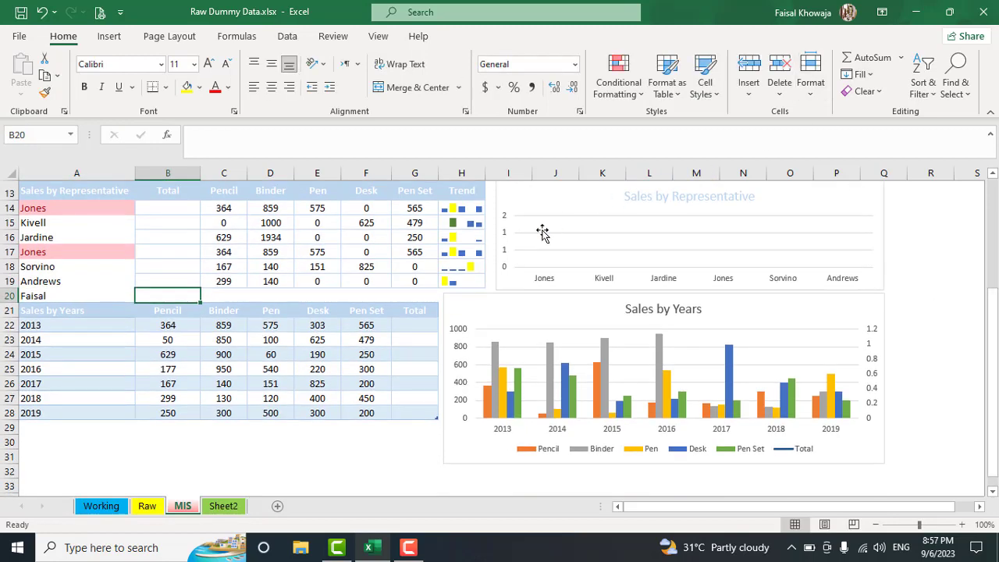
scroll(736, 259, "up", 2)
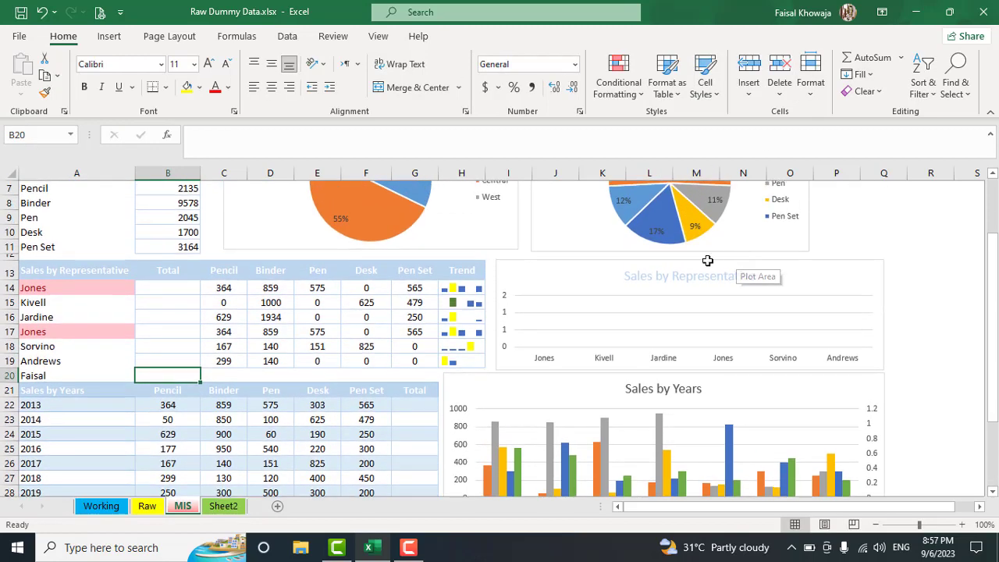
left_click(560, 276)
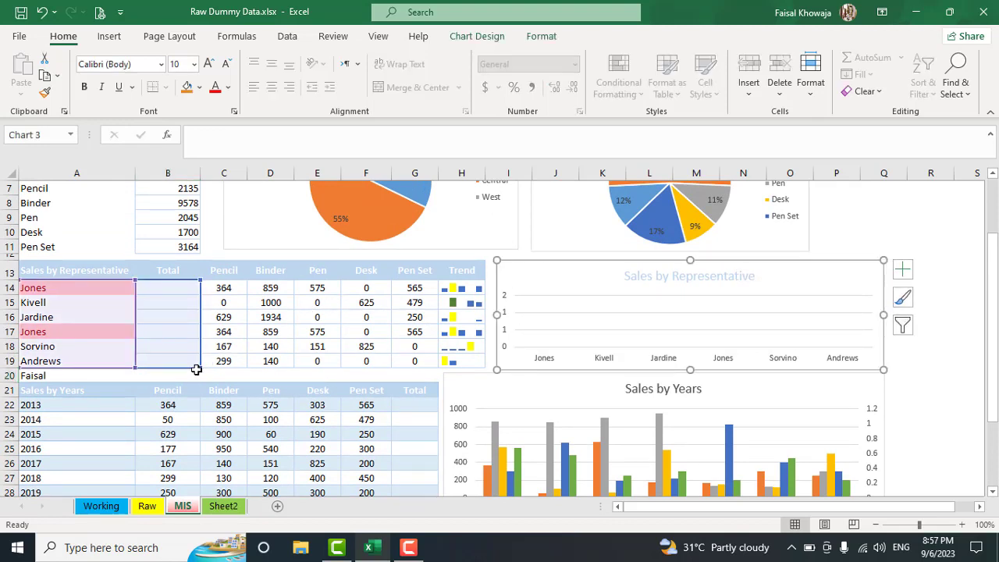
left_click_drag(196, 369, 199, 378)
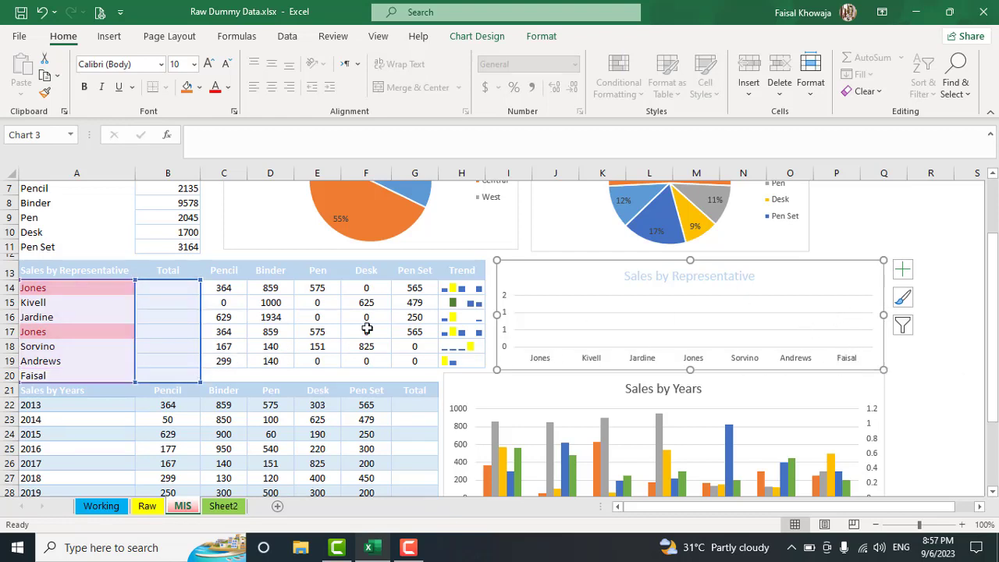
Shrink the Sales by Representative chart's data range back to row 19 and clear the name in A20
left_click_drag(200, 382, 198, 372)
scroll(267, 324, "down", 2)
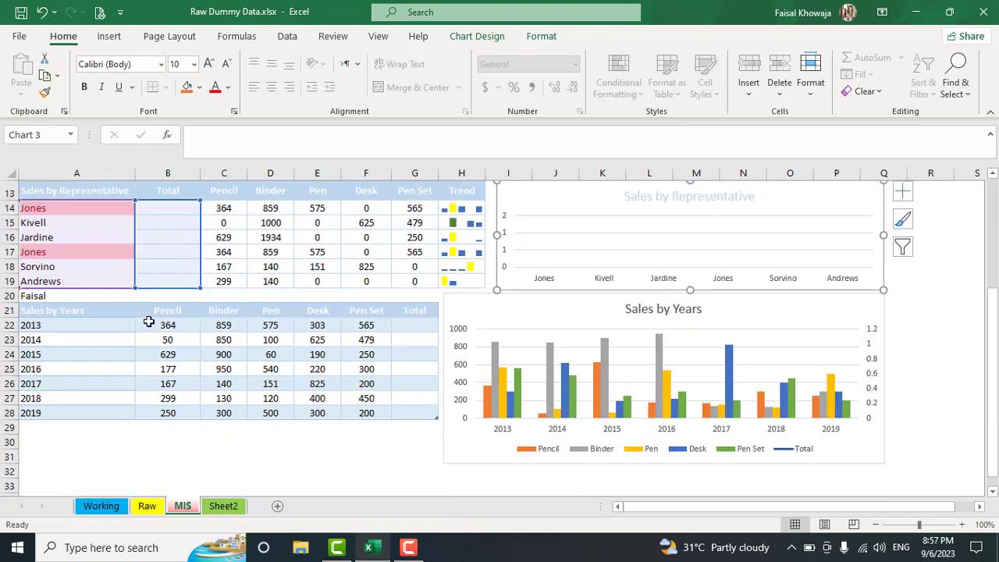
left_click(117, 297)
key("Delete")
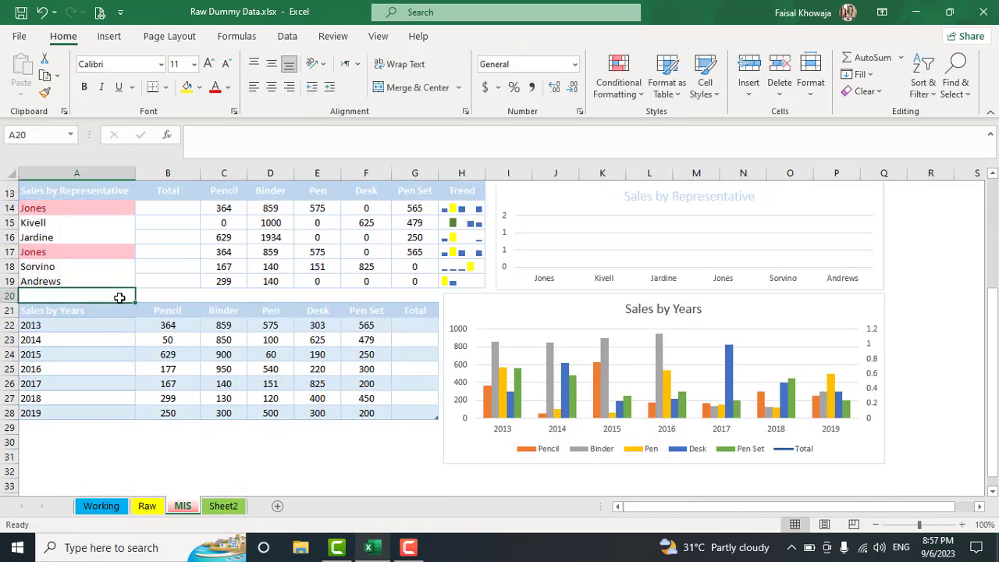
key("Down")
key("Down")
key("Down")
key("Down")
key("Down")
key("Down")
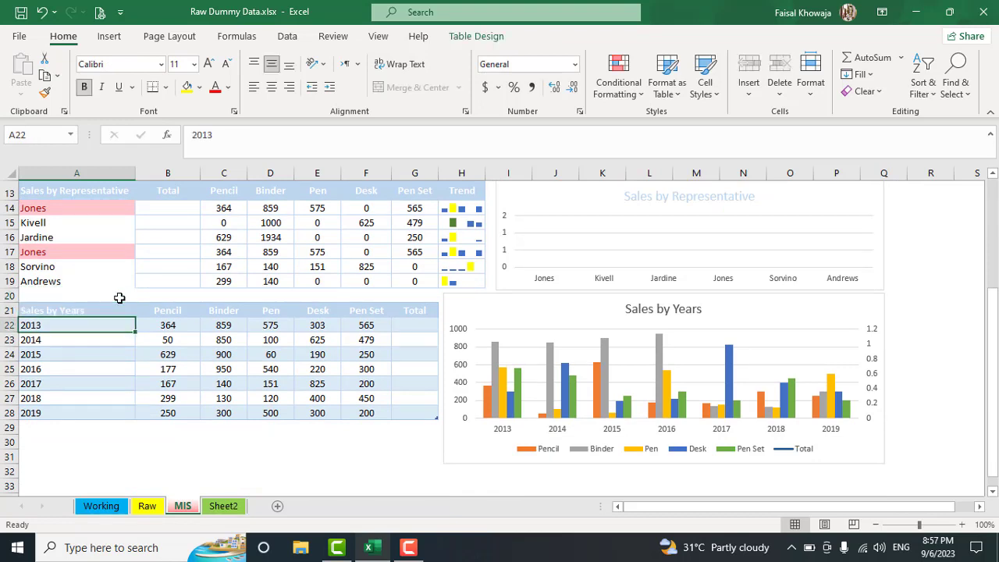
key("Up")
key("Up")
key("Up")
key("Up")
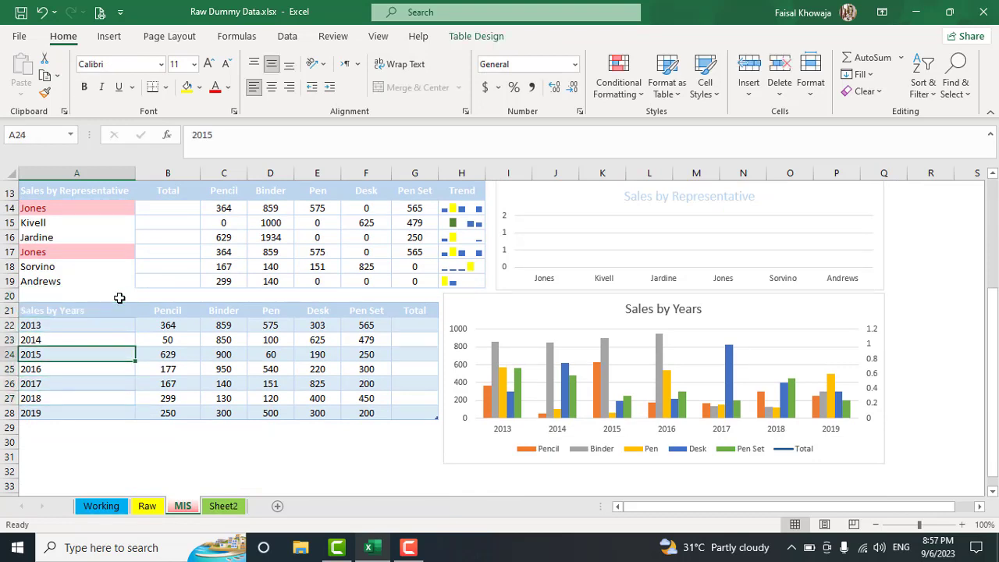
key("Right")
key("Right")
key("Right")
key("Right")
key("Right")
key("Right")
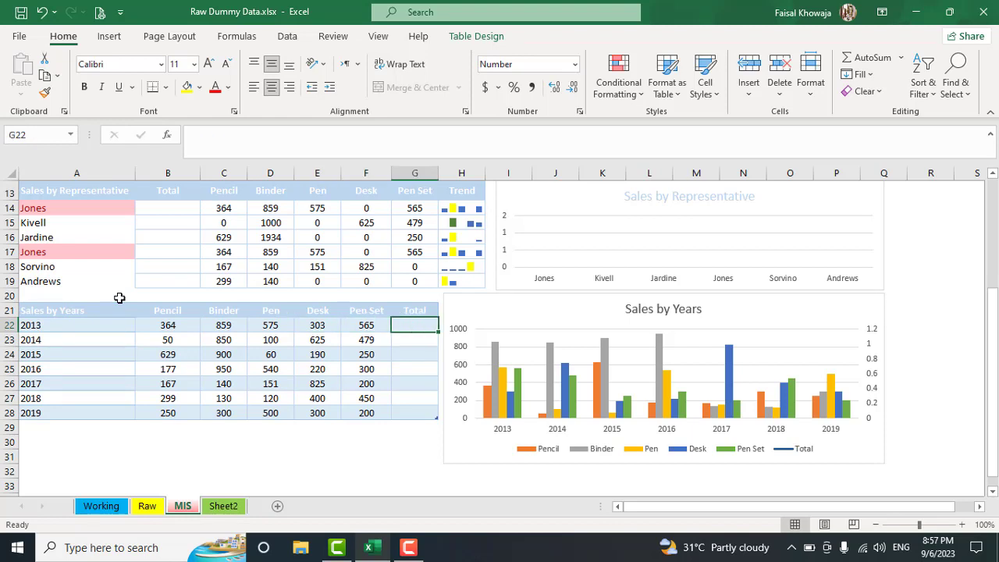
type("=")
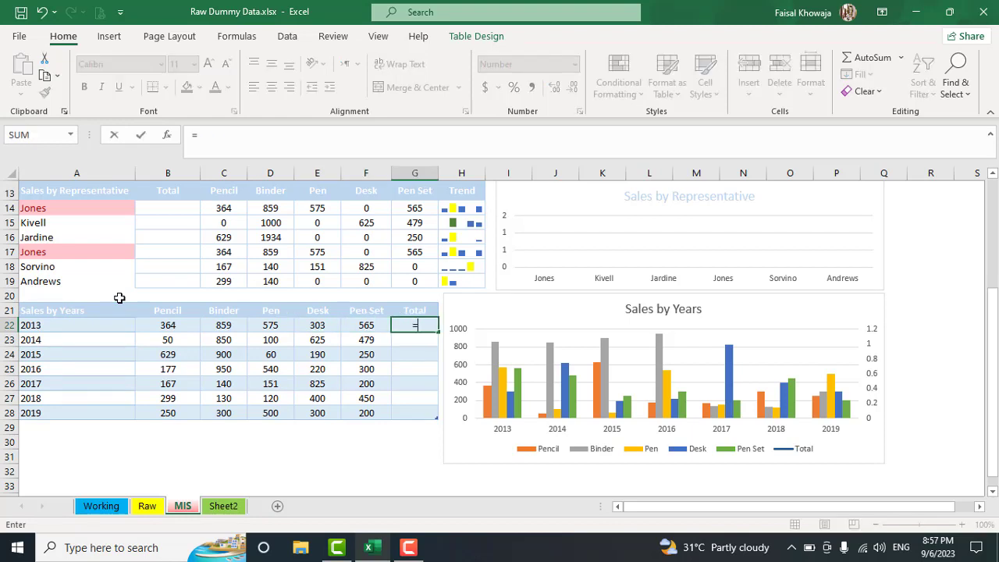
key("Left")
type("+")
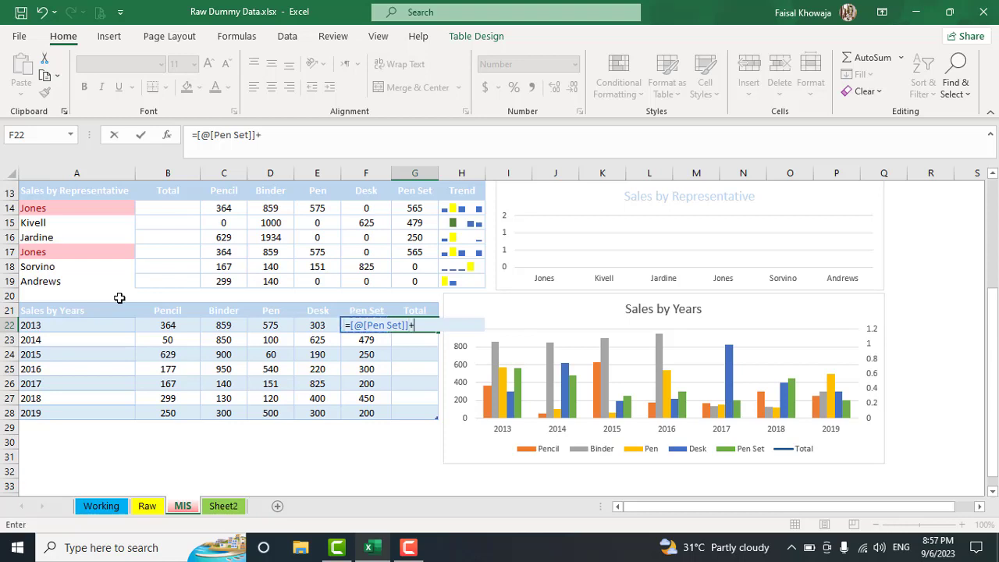
key("Left")
key("Left")
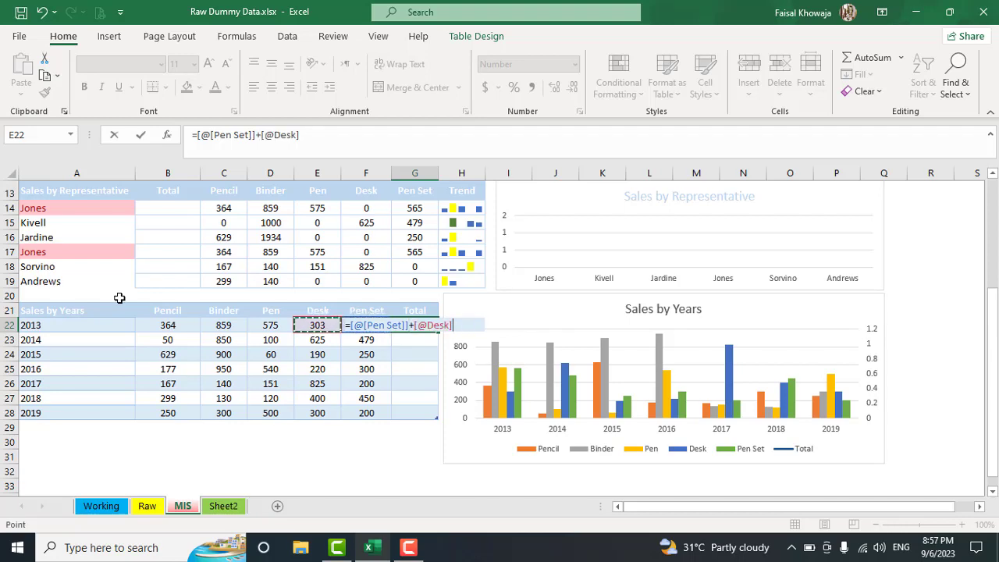
key("Return")
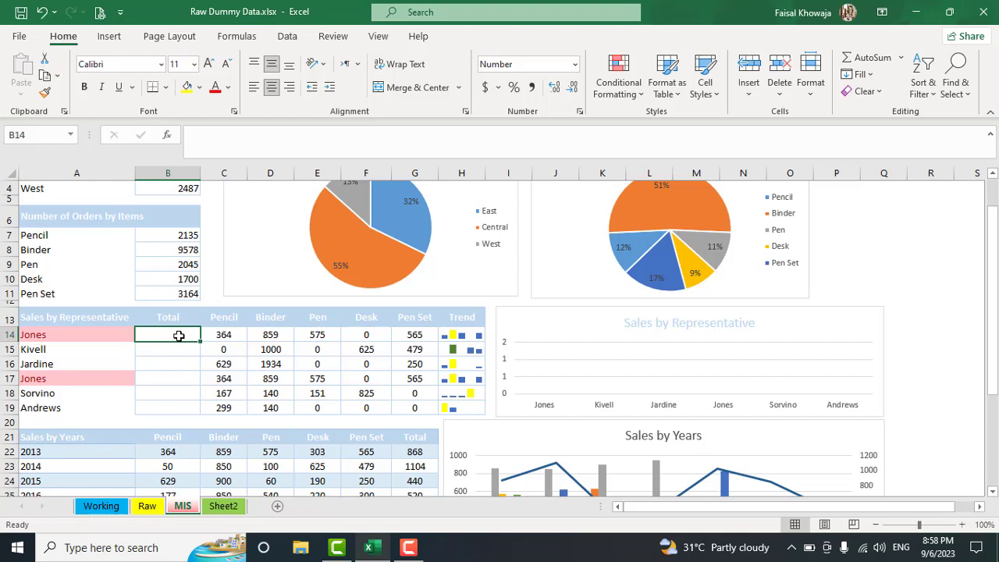
Enter a formula in B14 that totals the first representative's Pencil and Binder sales (C14 + D14)
type("=")
key("Right")
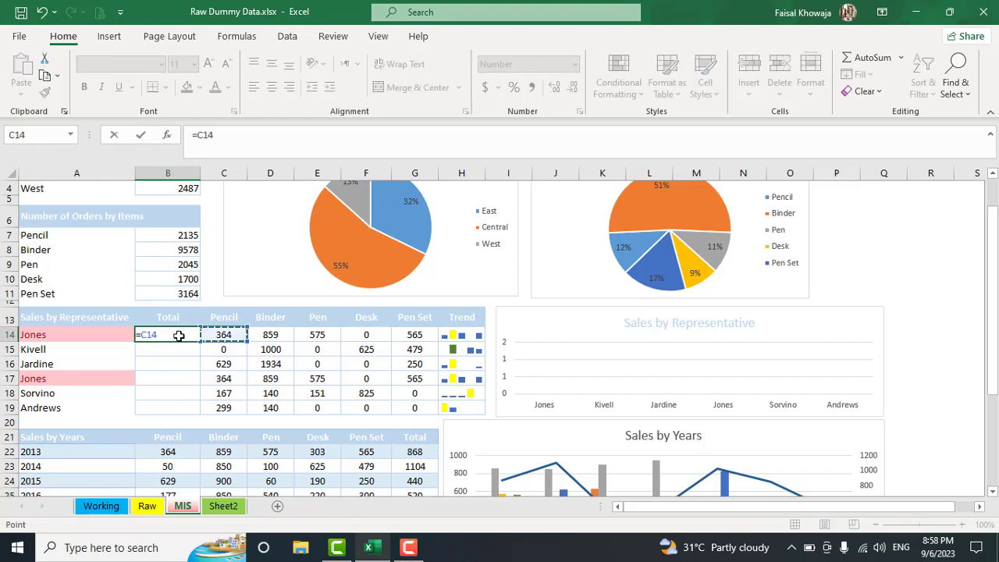
type("+")
key("Right")
key("Right")
key("Return")
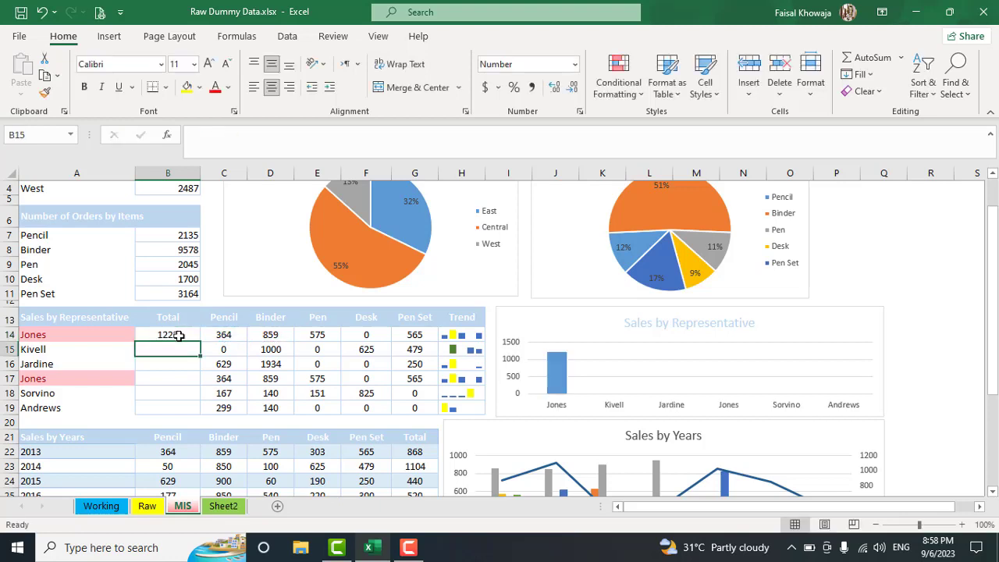
Fill the B14 Total formula down through B19 for the remaining representatives
left_click(179, 335)
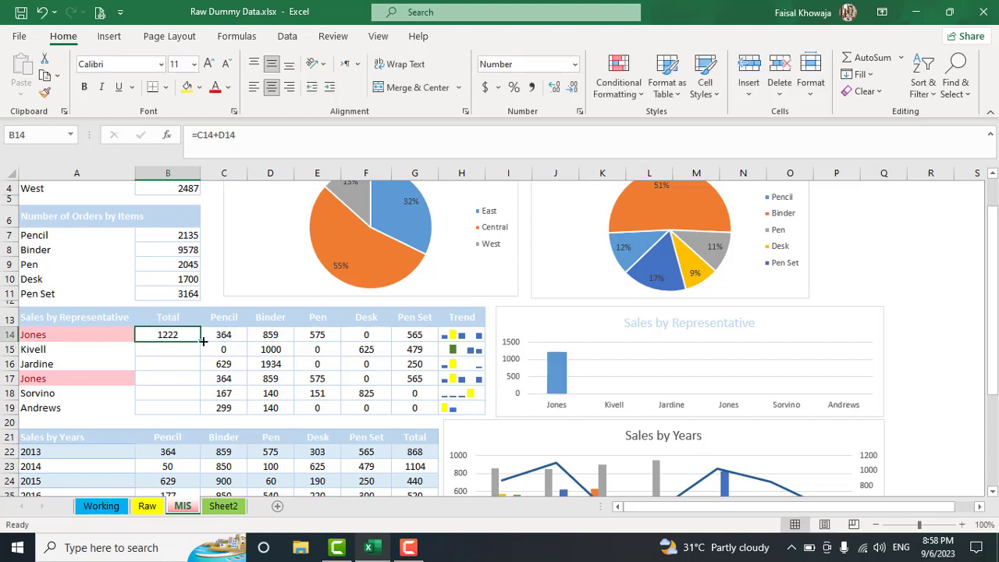
left_click_drag(203, 341, 199, 412)
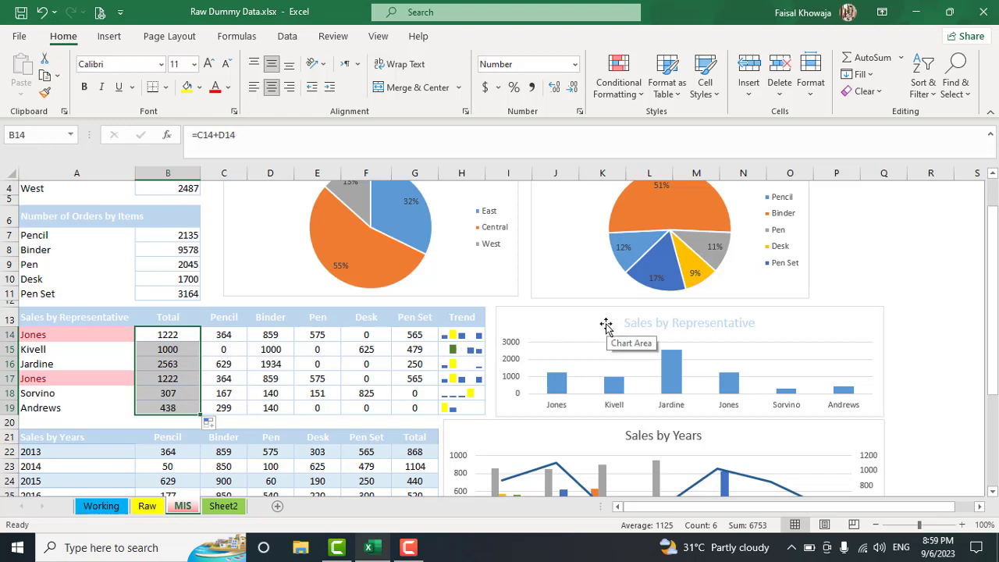
Turn on the Total Row for the Sales by Years table
scroll(462, 324, "down", 2)
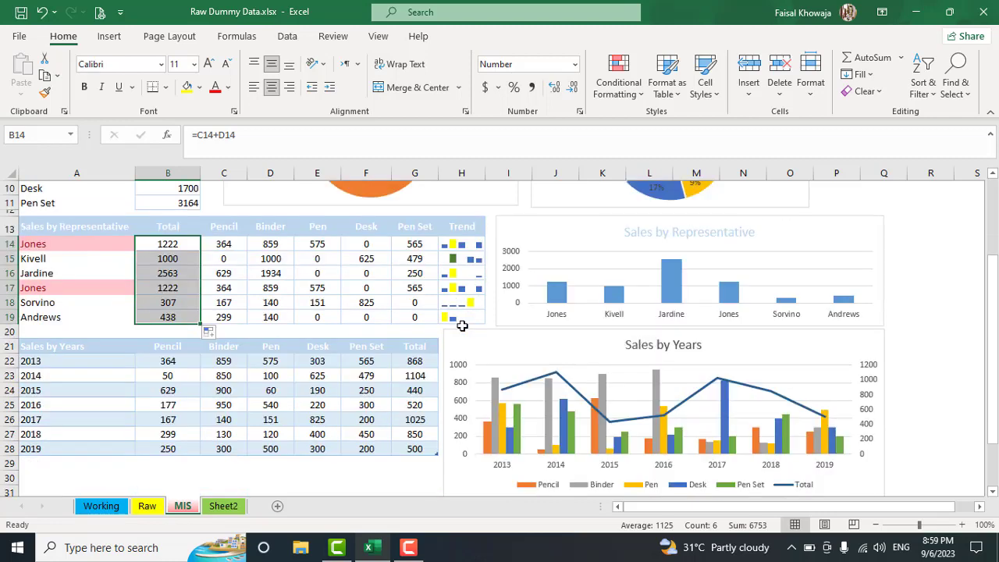
left_click(357, 394)
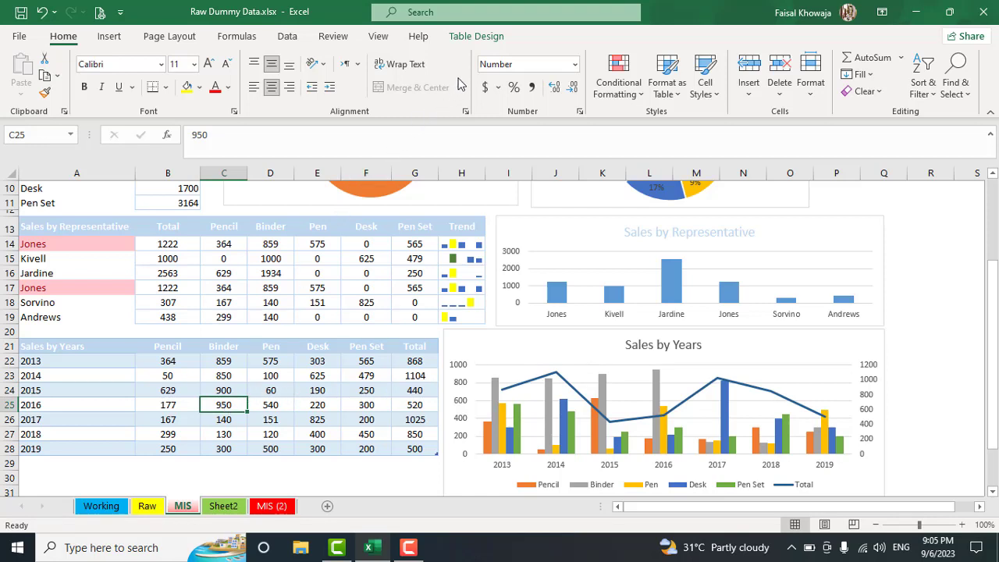
left_click(475, 39)
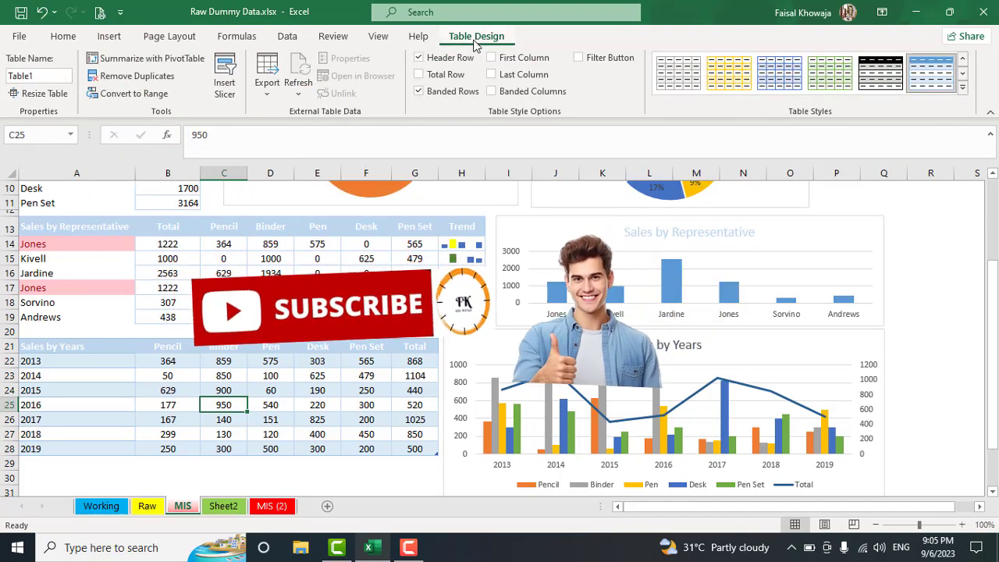
left_click(434, 76)
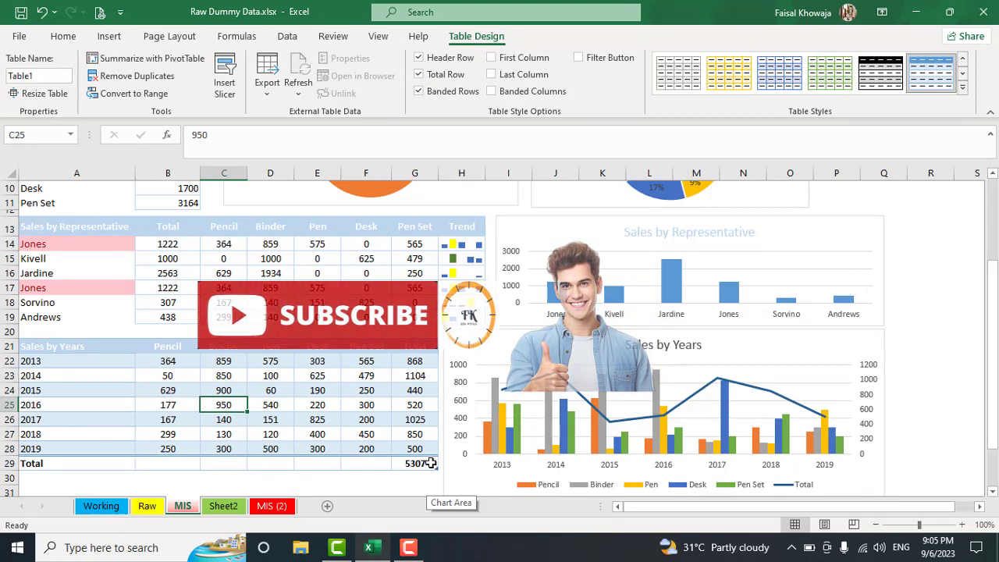
Set the Pencil column's cell in the Sales by Years total row to the Count function
left_click(183, 463)
left_click(228, 463)
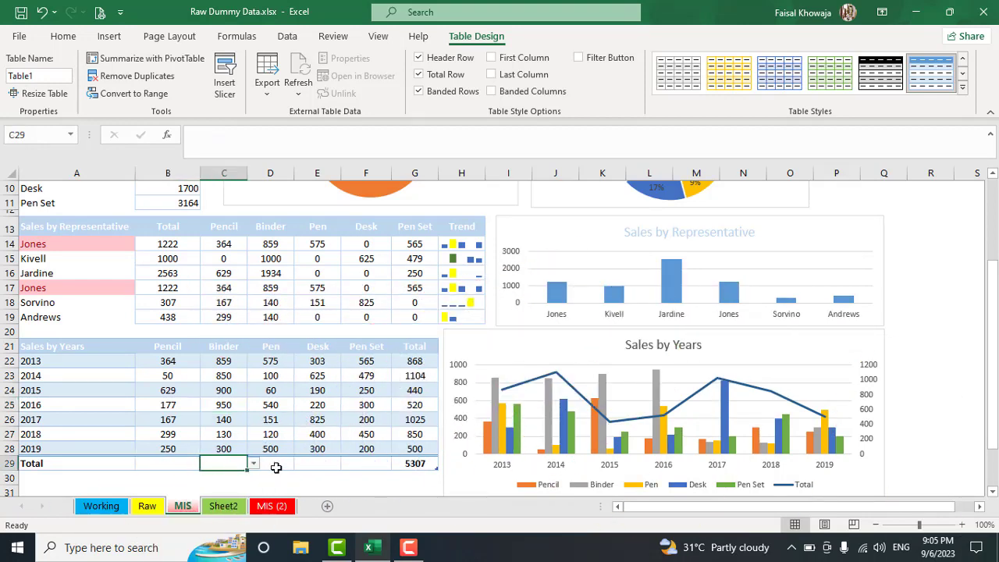
left_click(279, 464)
left_click(315, 464)
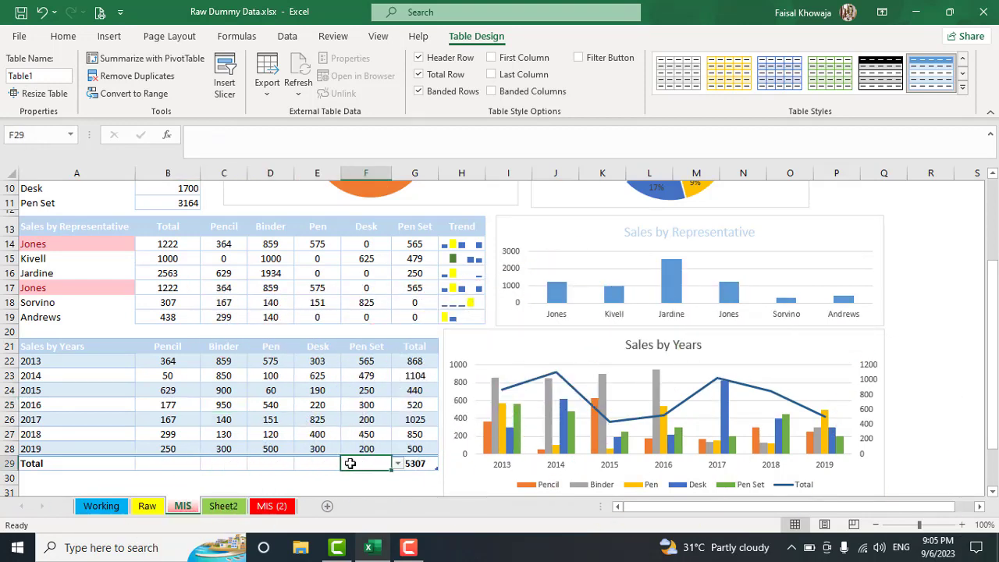
left_click(188, 463)
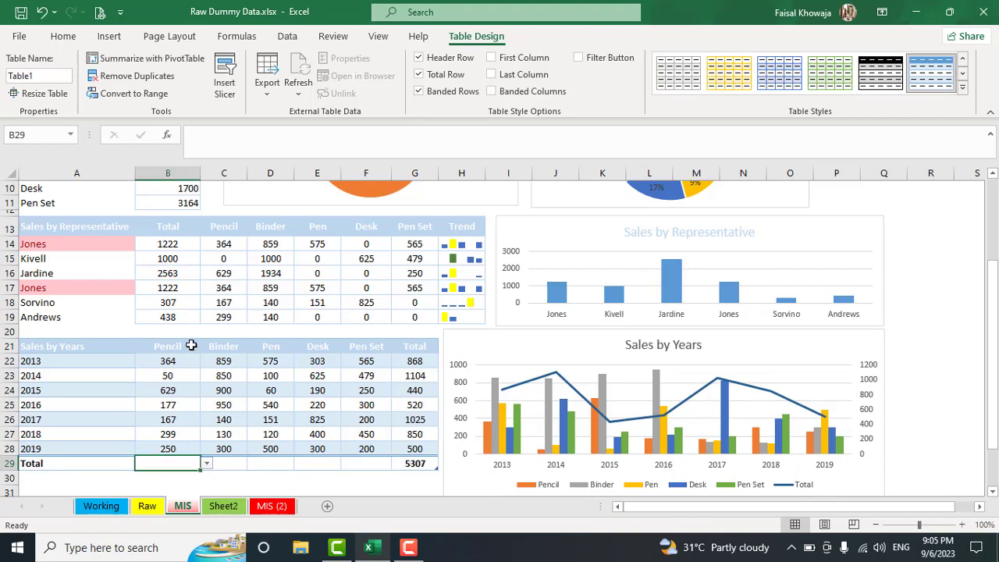
left_click(207, 464)
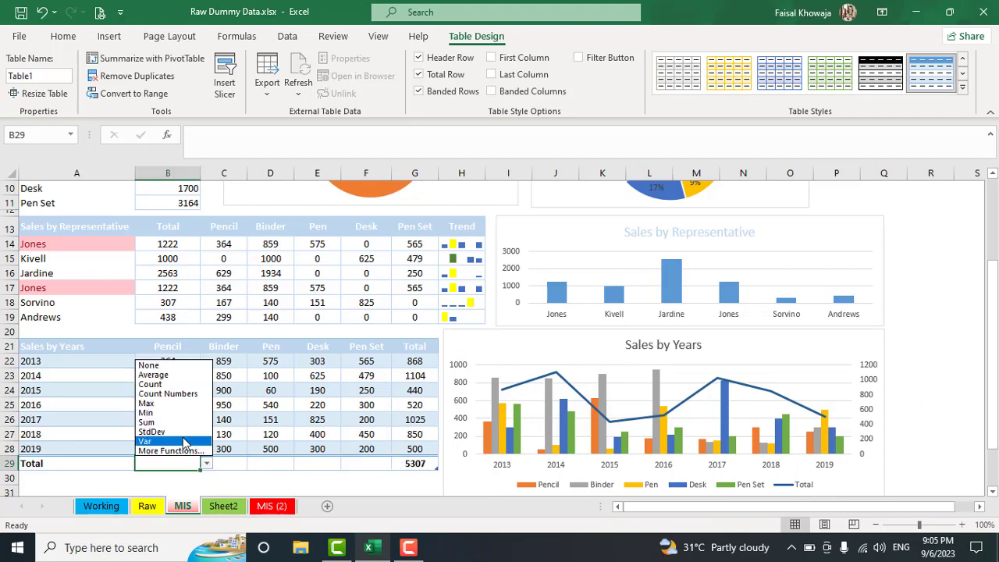
left_click(174, 386)
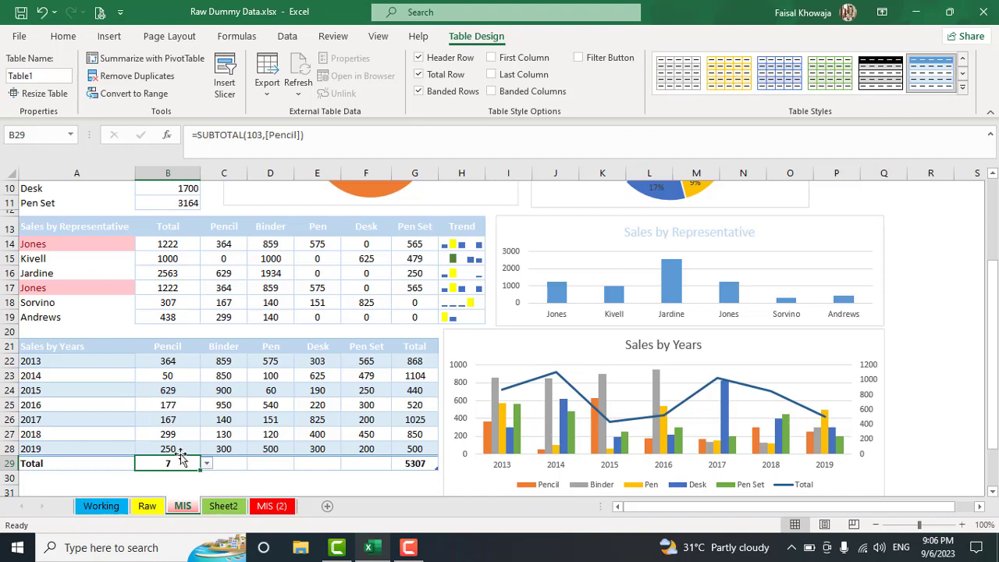
Set the Sales by Years total row to Average for the Binder column and Max for the Pen column
left_click(247, 462)
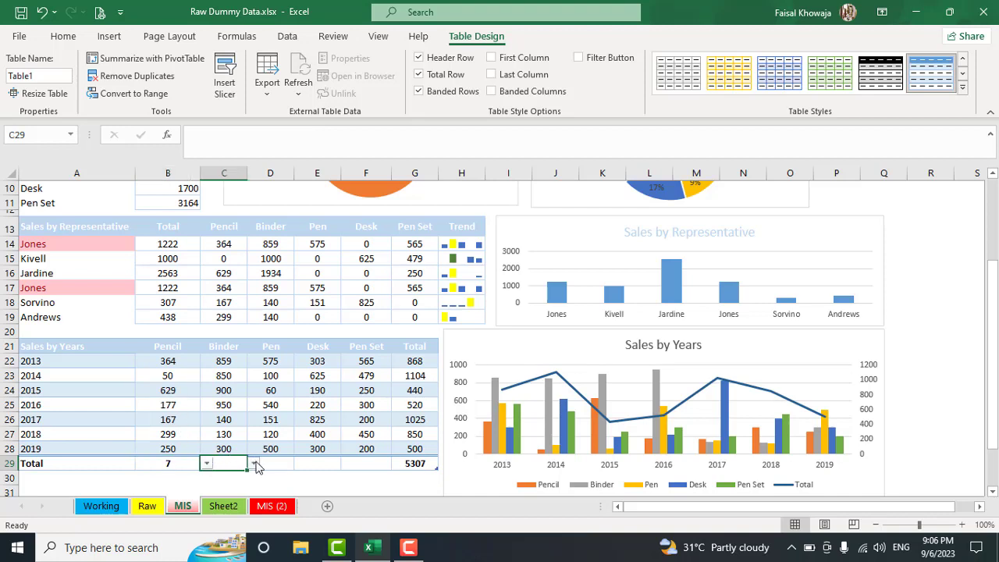
left_click(252, 462)
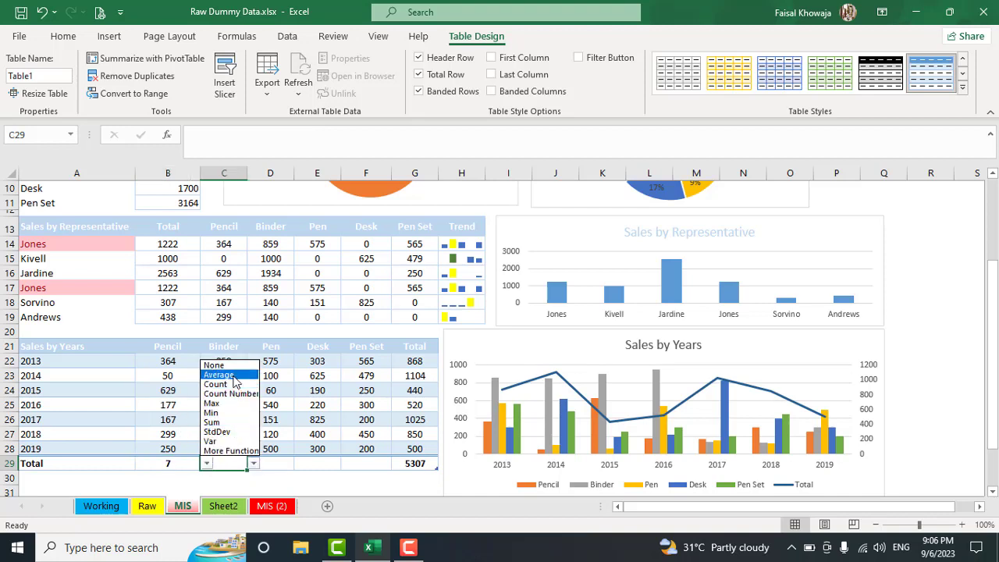
left_click(218, 375)
left_click(284, 464)
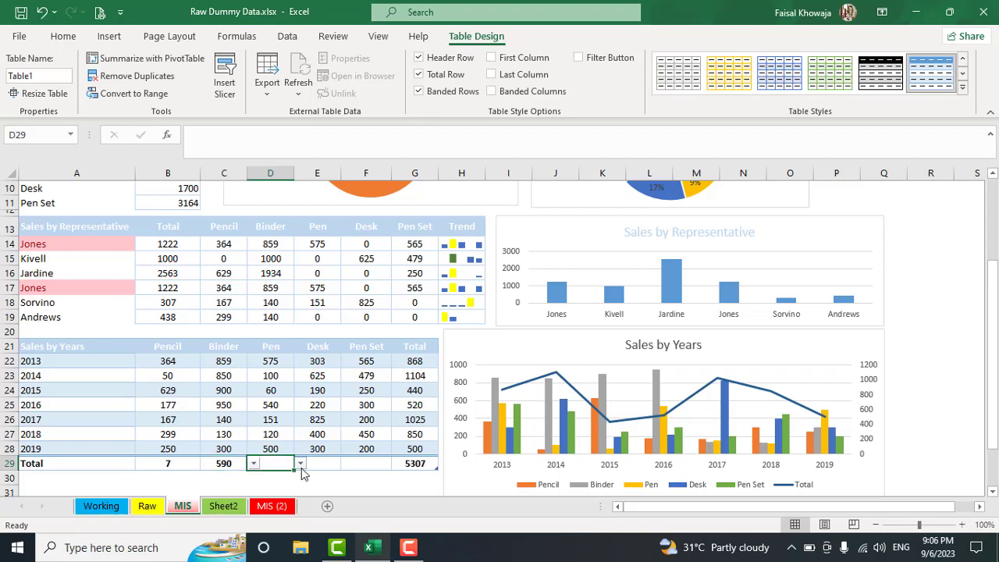
left_click(300, 463)
left_click(279, 411)
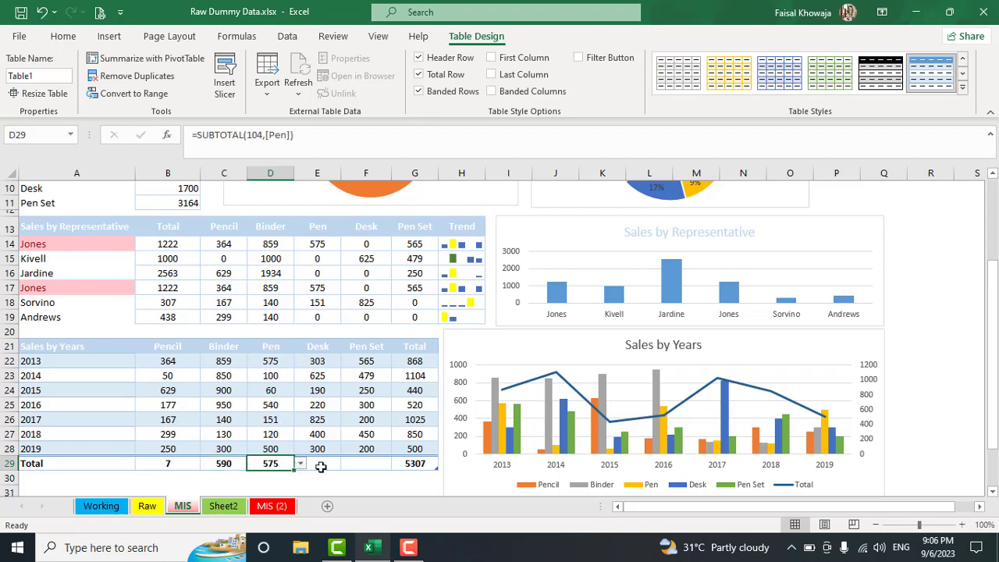
Set the Sales by Years total row to Min for the Desk column and Sum for the Pen Set column
left_click(321, 463)
left_click(347, 463)
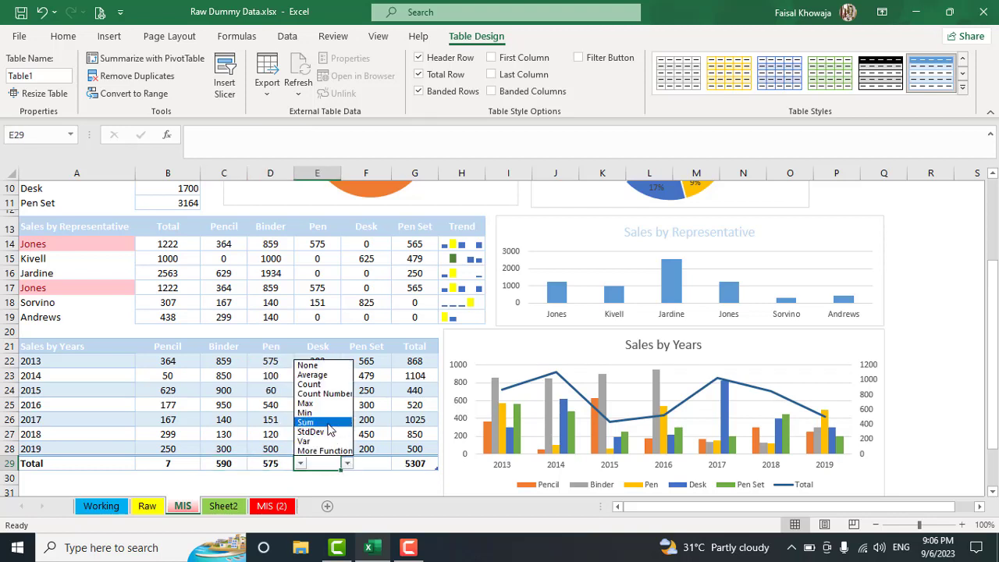
left_click(304, 413)
left_click(373, 463)
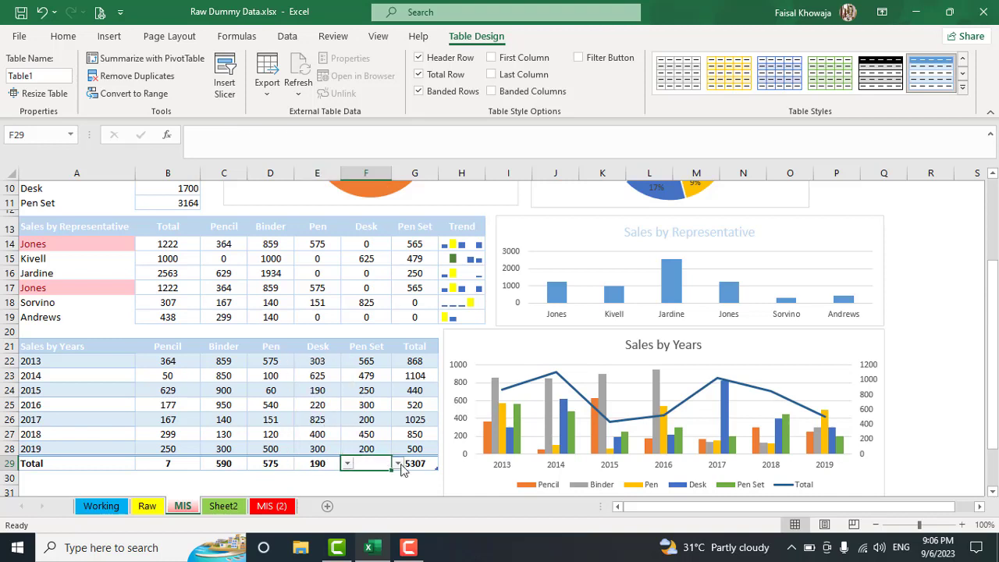
left_click(403, 464)
left_click(382, 464)
left_click(397, 464)
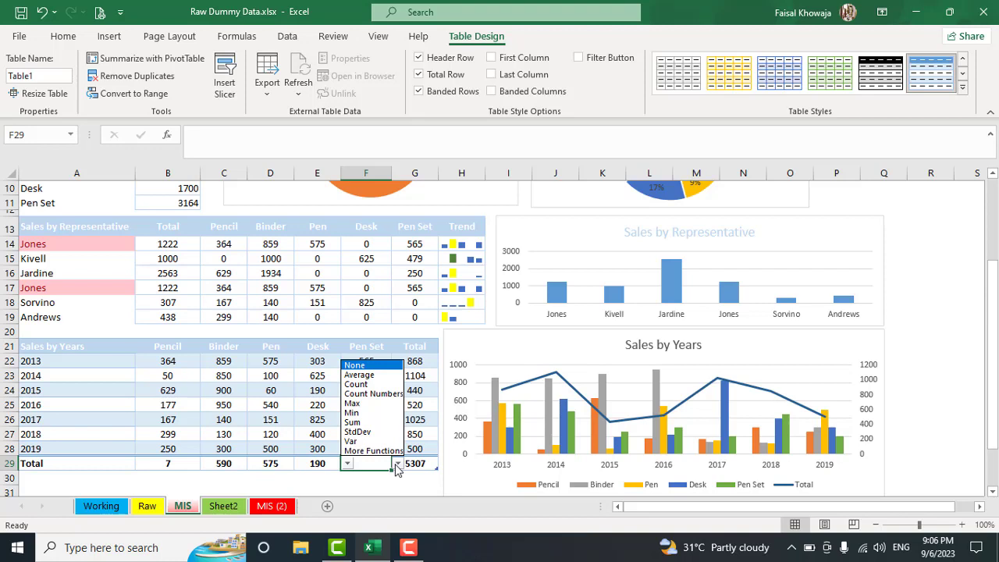
left_click(359, 423)
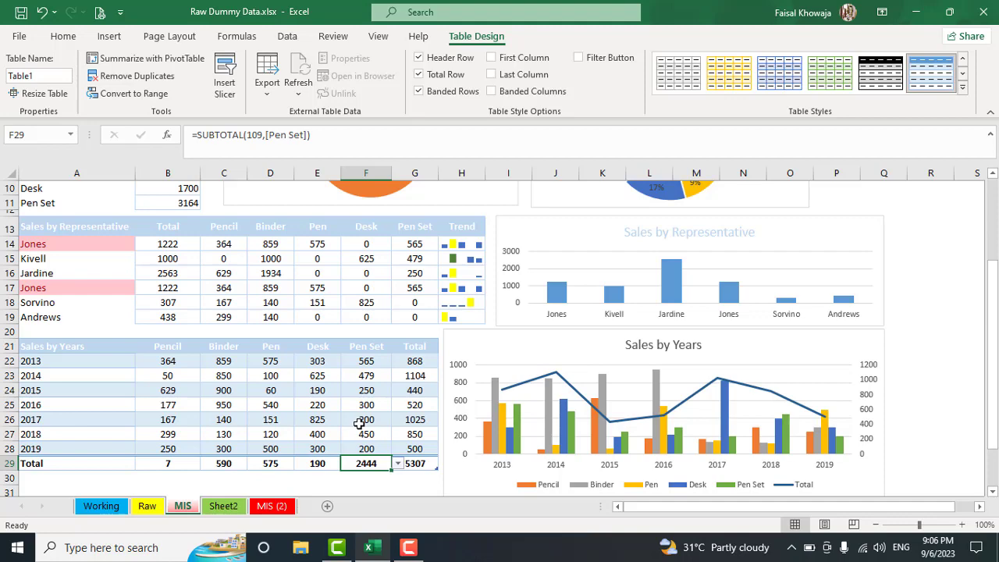
Compare the cells below the plain Sales by Representative range with the Desk cell in the Sales by Years total row
left_click(184, 317)
left_click(187, 329)
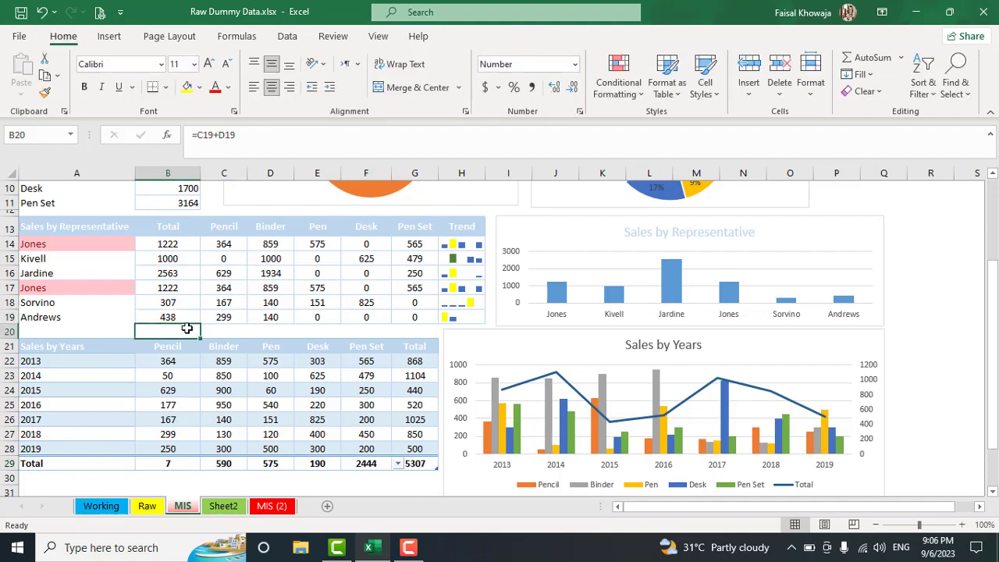
left_click(218, 329)
left_click(263, 328)
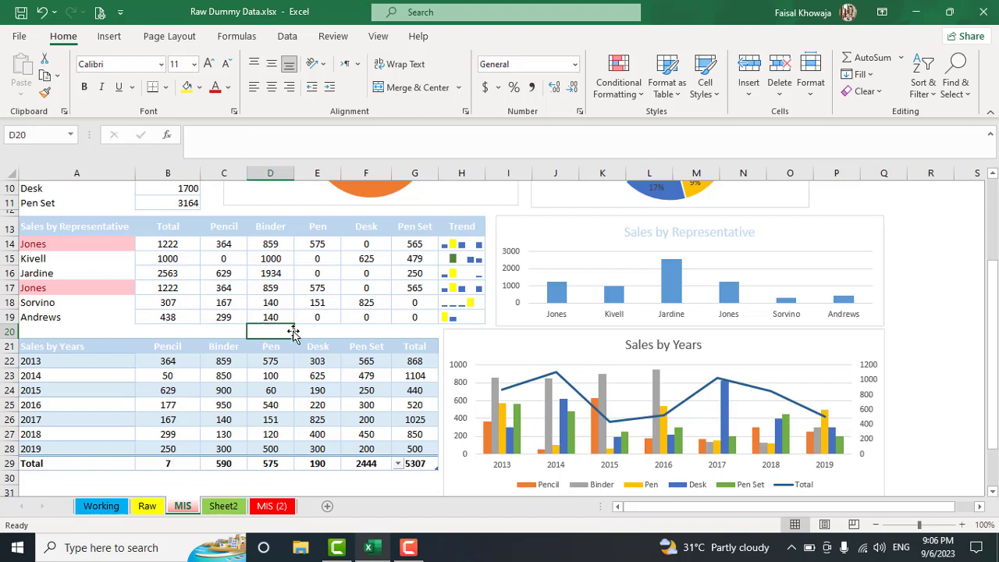
left_click(314, 330)
left_click(324, 445)
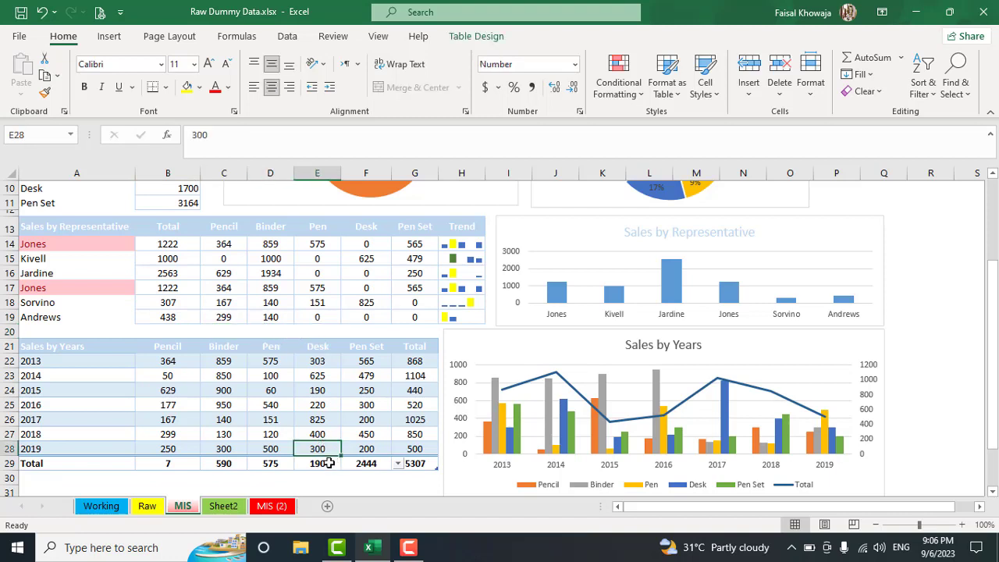
left_click(330, 462)
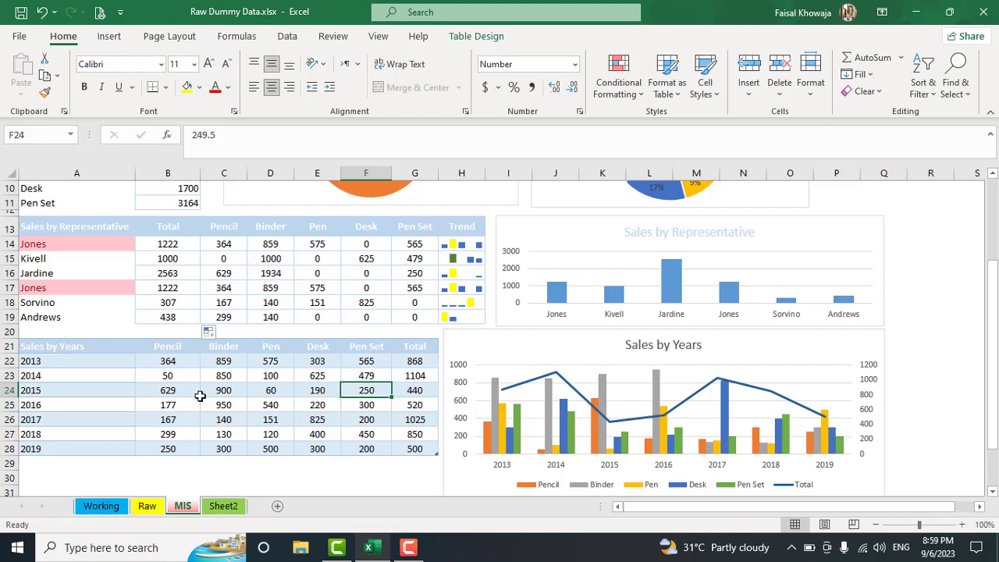
Check the Subtotal command's availability for a cell in the Sales by Years table and one in the plain Sales by Representative range
left_click(271, 390)
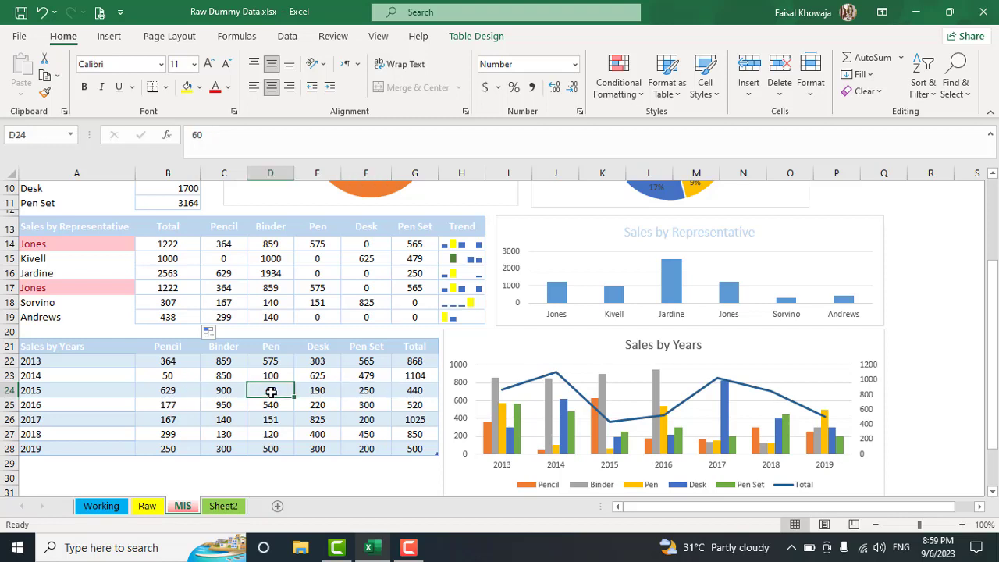
left_click(289, 37)
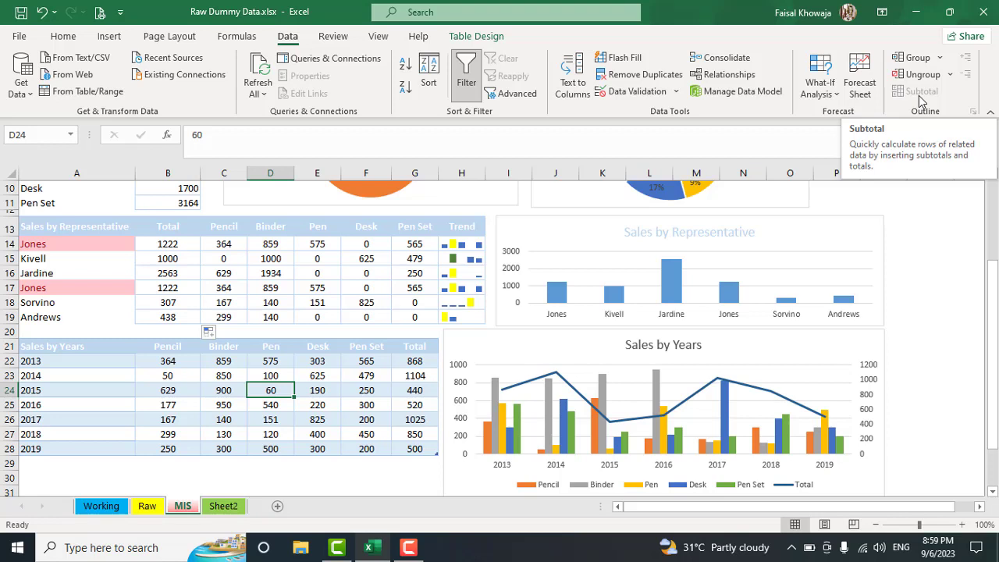
left_click(233, 285)
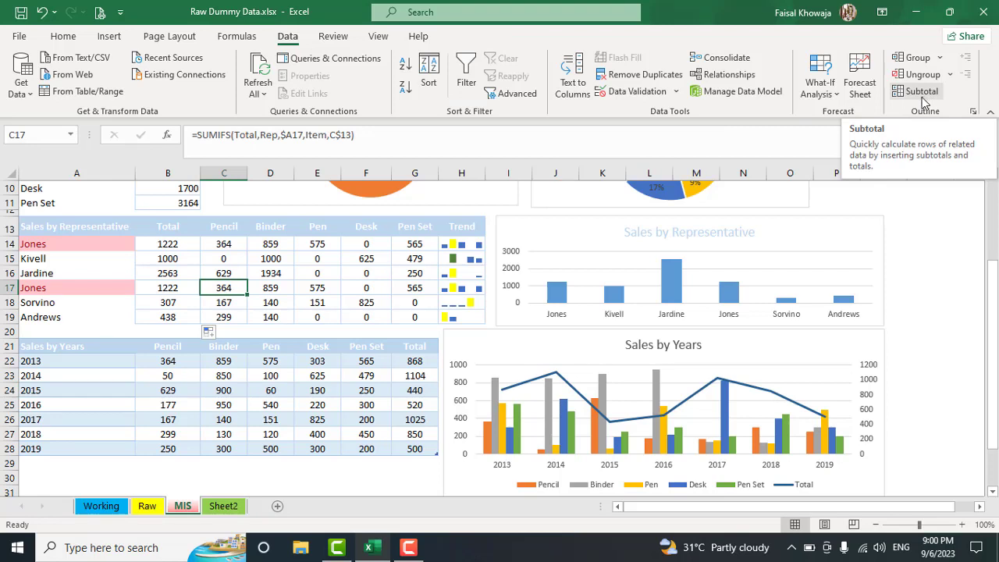
Open the Subtotal settings for the order data on the Raw sheet
left_click(64, 37)
left_click(148, 506)
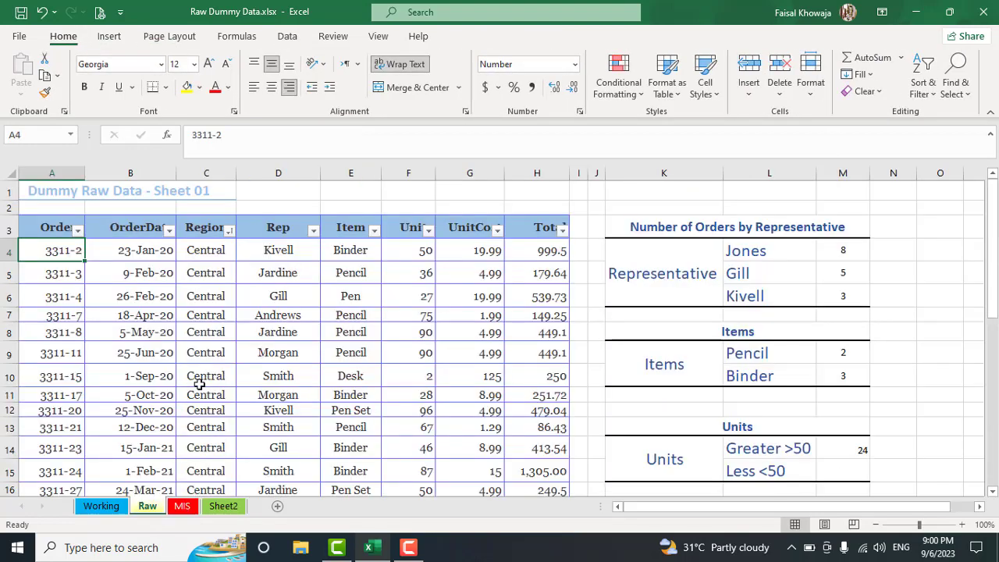
left_click(242, 326)
left_click(200, 272)
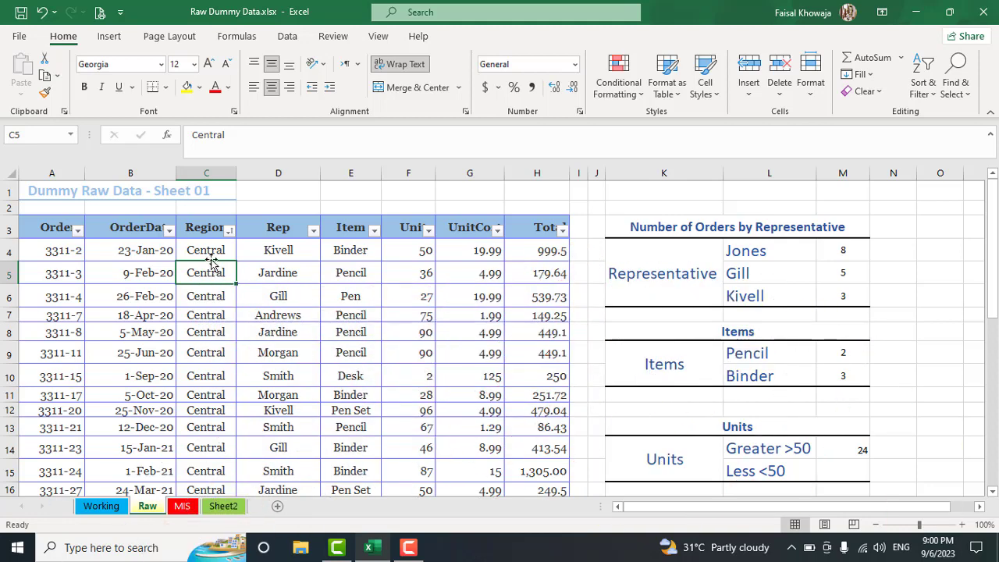
left_click(287, 36)
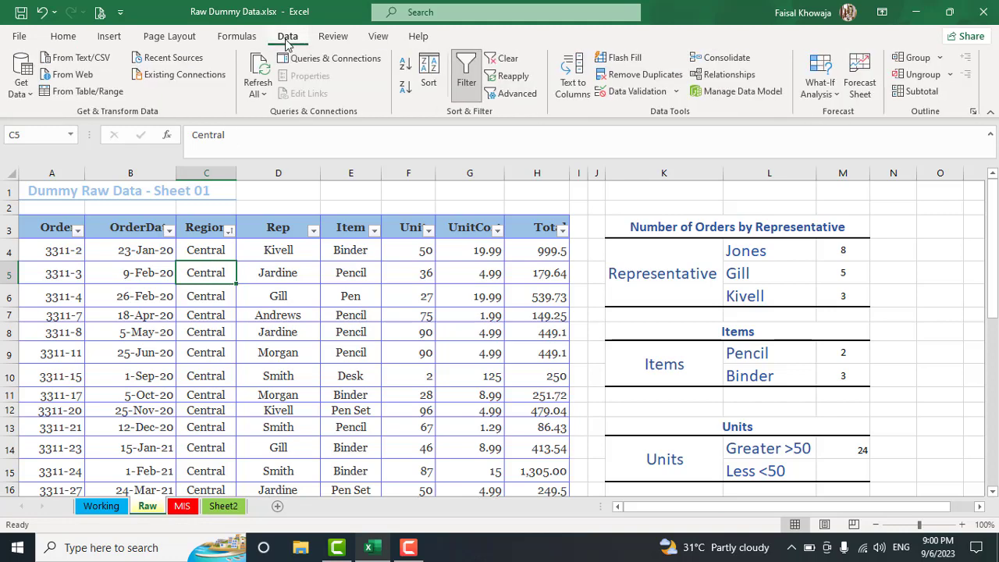
left_click(923, 92)
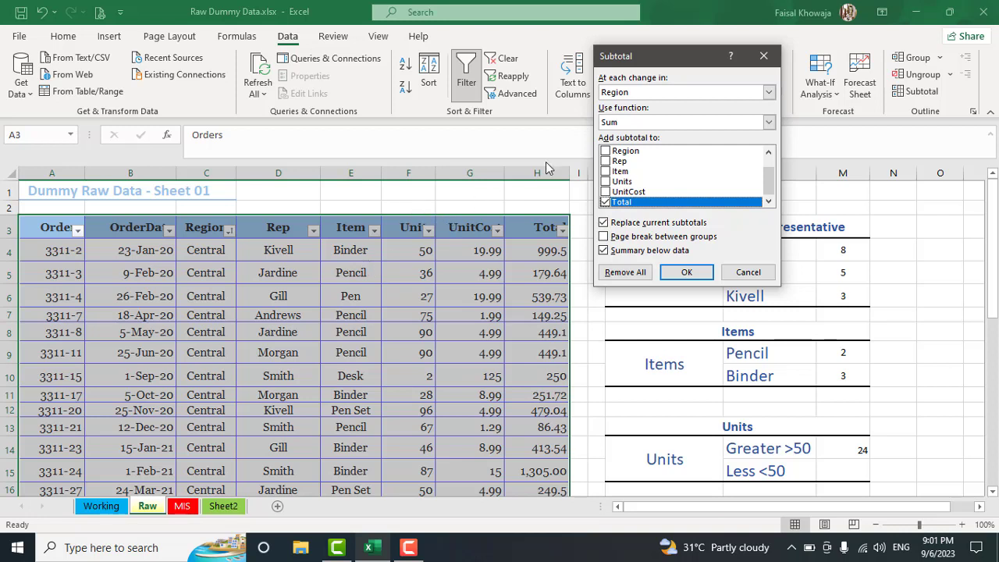
Add subtotals to the order data at each change in Region, using Sum on the Total column
left_click(629, 97)
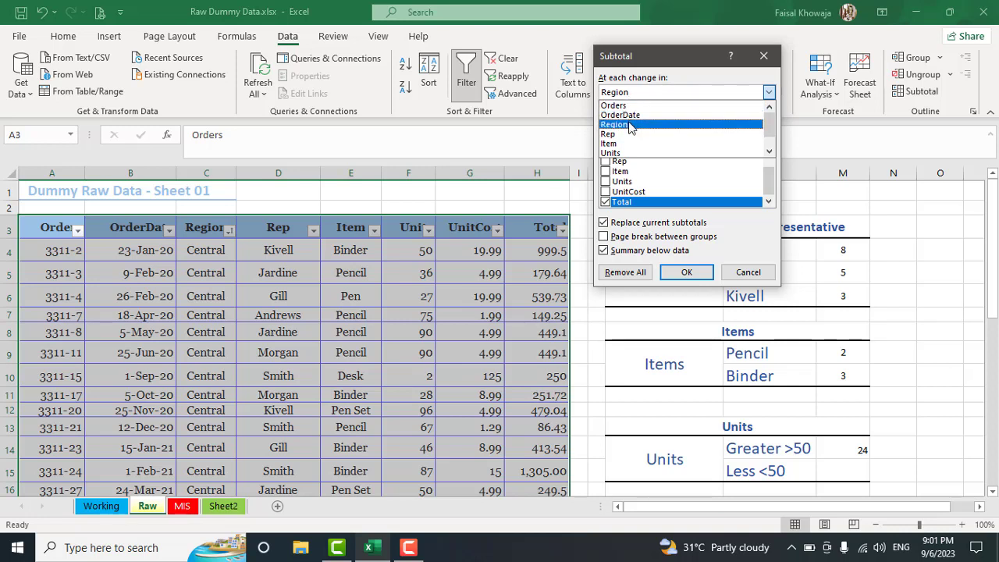
left_click(630, 125)
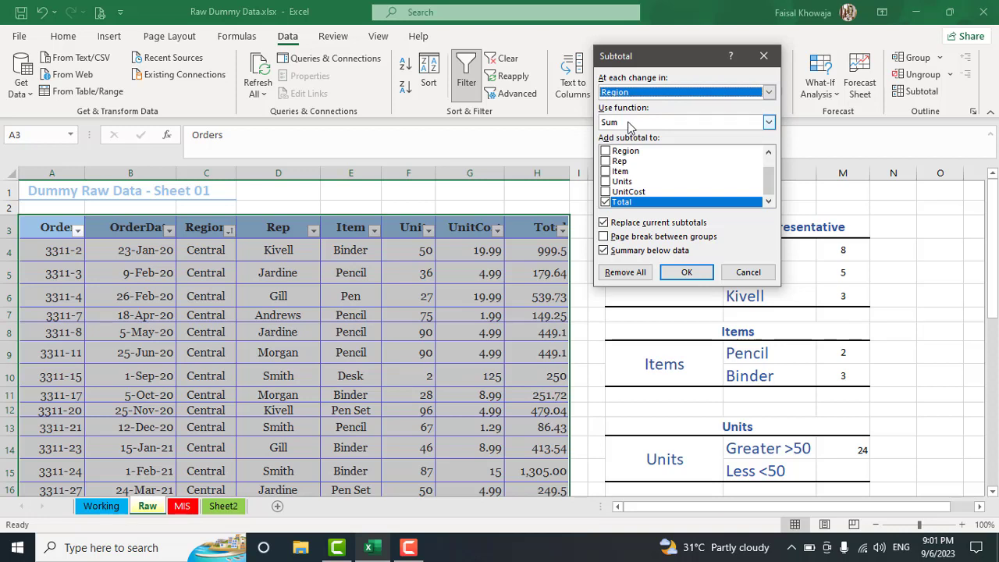
left_click(630, 122)
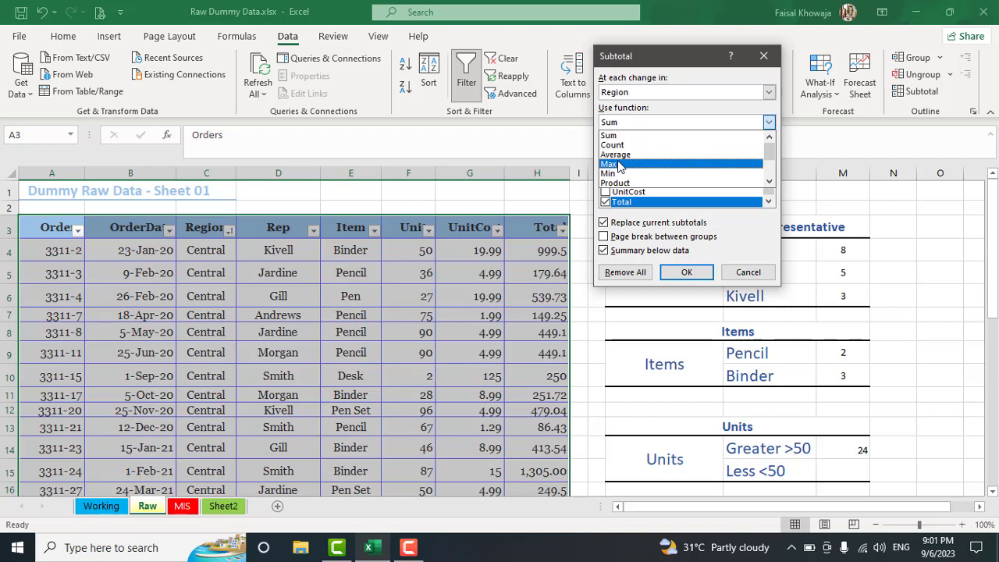
left_click(616, 136)
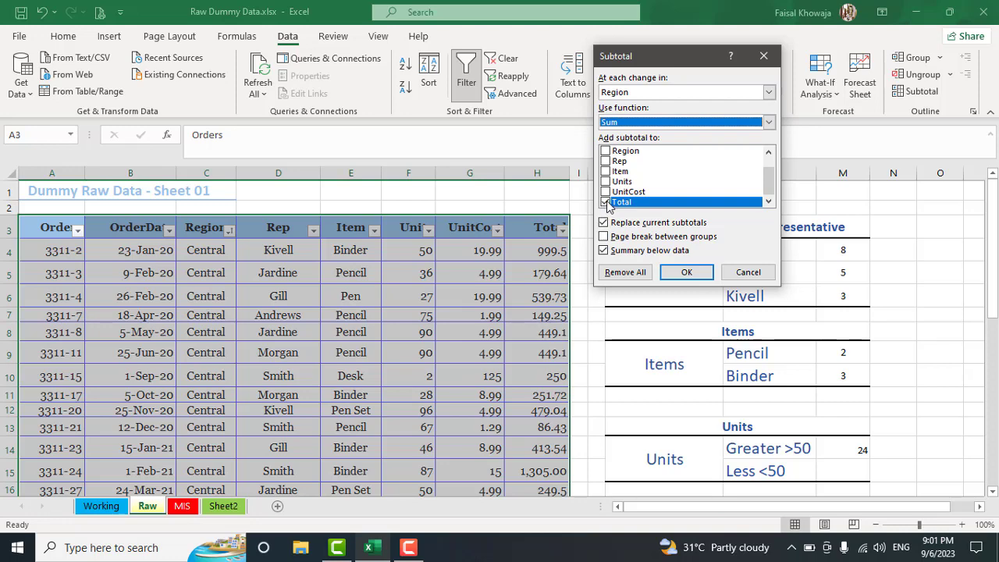
left_click(686, 278)
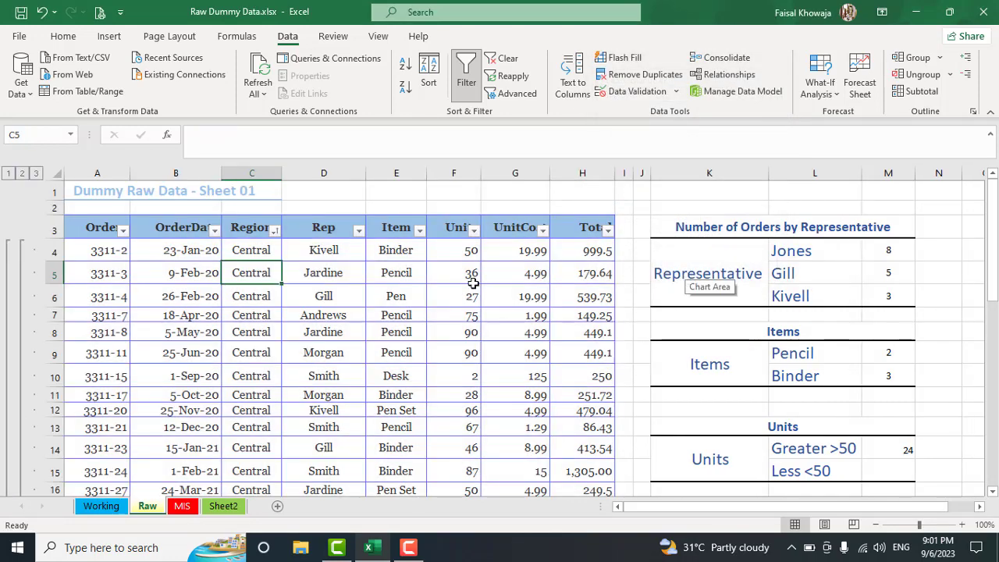
Examine the Central, East and West subtotal rows and the Grand Total row in the order data on the Raw sheet
scroll(312, 284, "down", 5)
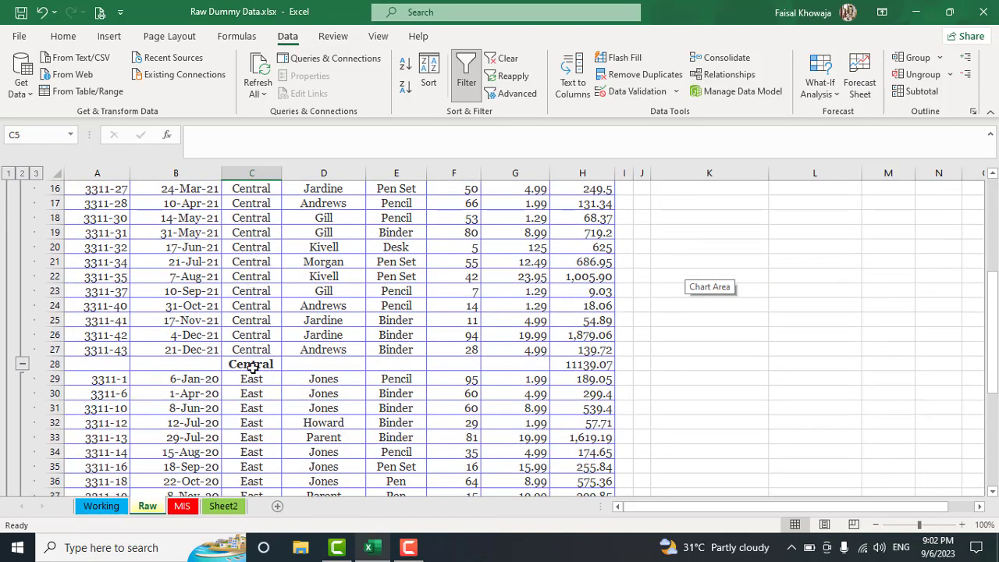
left_click(570, 367)
left_click(269, 364)
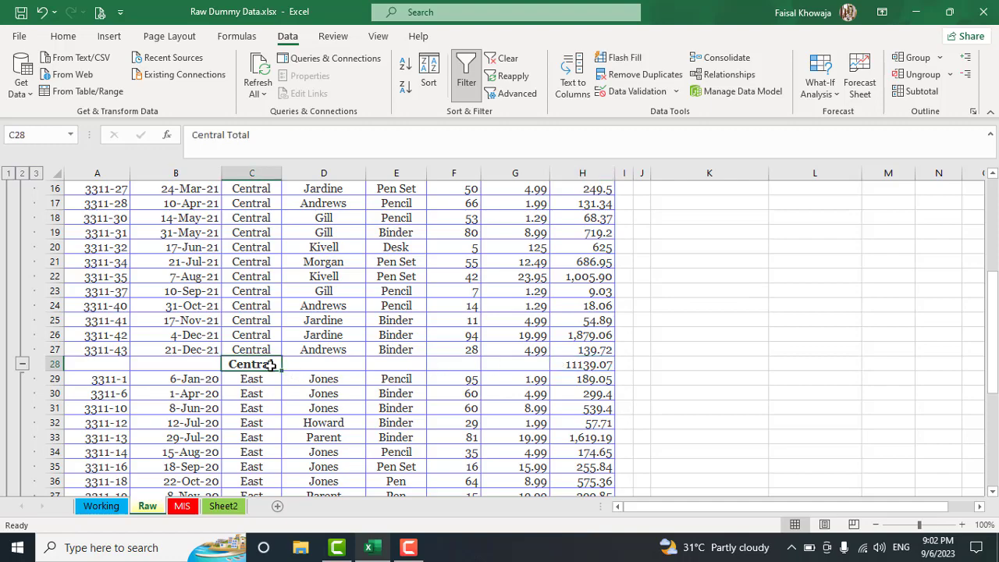
scroll(272, 364, "down", 5)
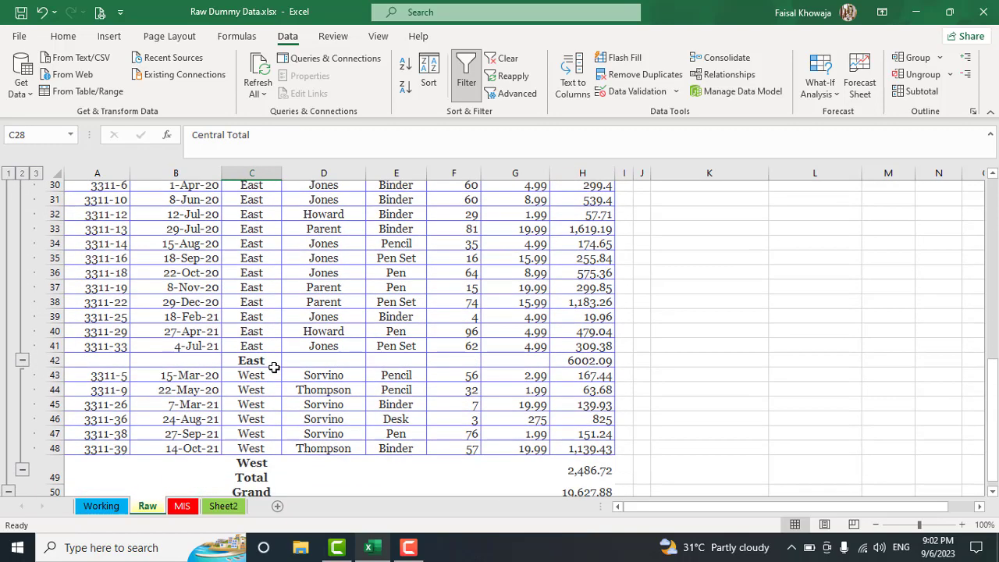
left_click(265, 350)
scroll(265, 351, "down", 2)
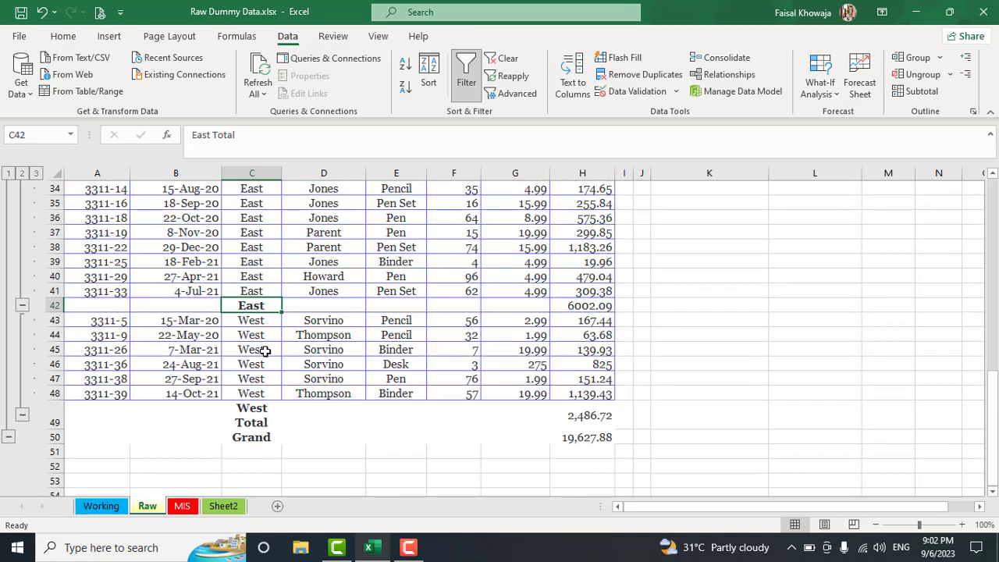
left_click(270, 373)
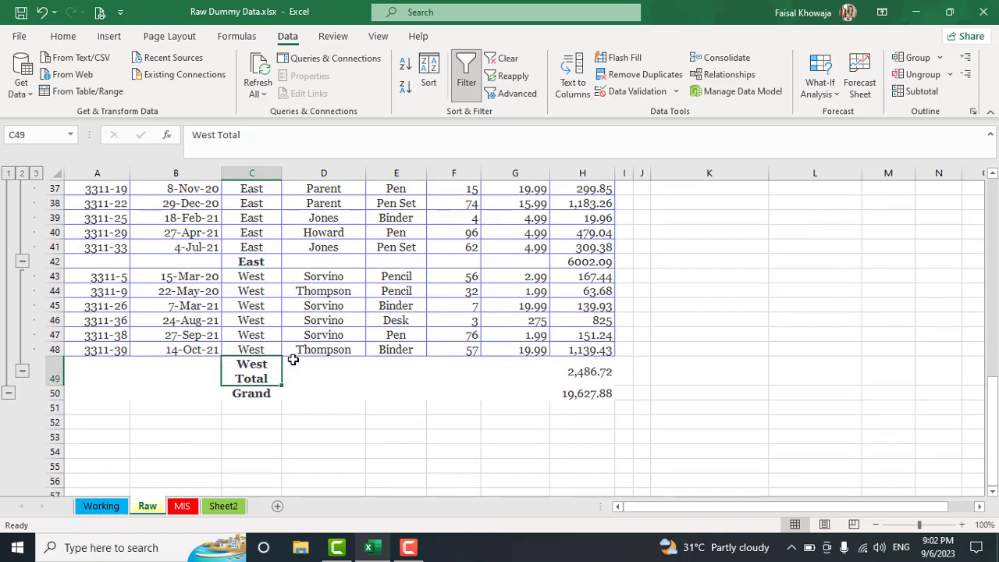
left_click(262, 392)
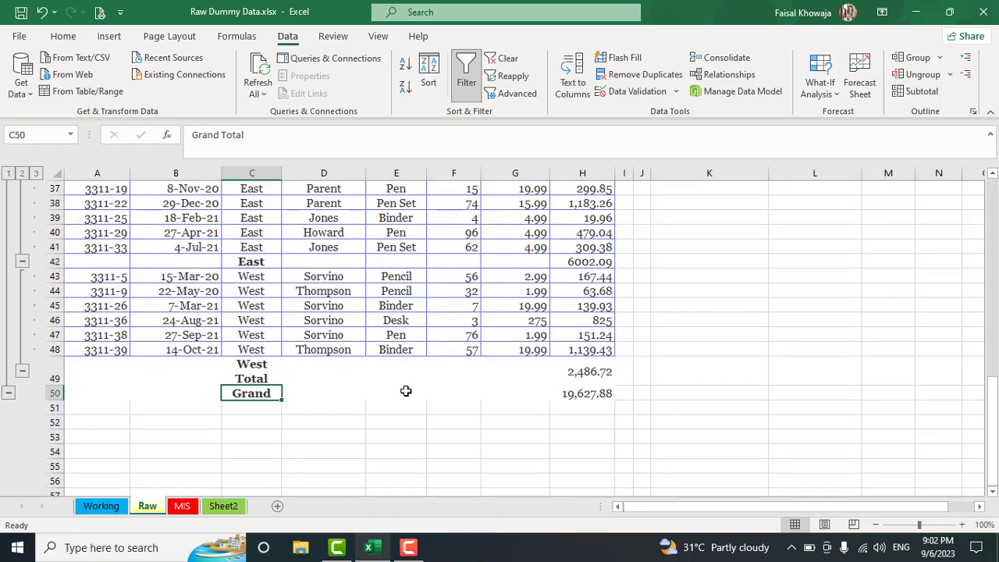
left_click(582, 397)
Collapse the order data to the region subtotals and to the grand total only, and expand it back to all detail rows
scroll(176, 336, "up", 12)
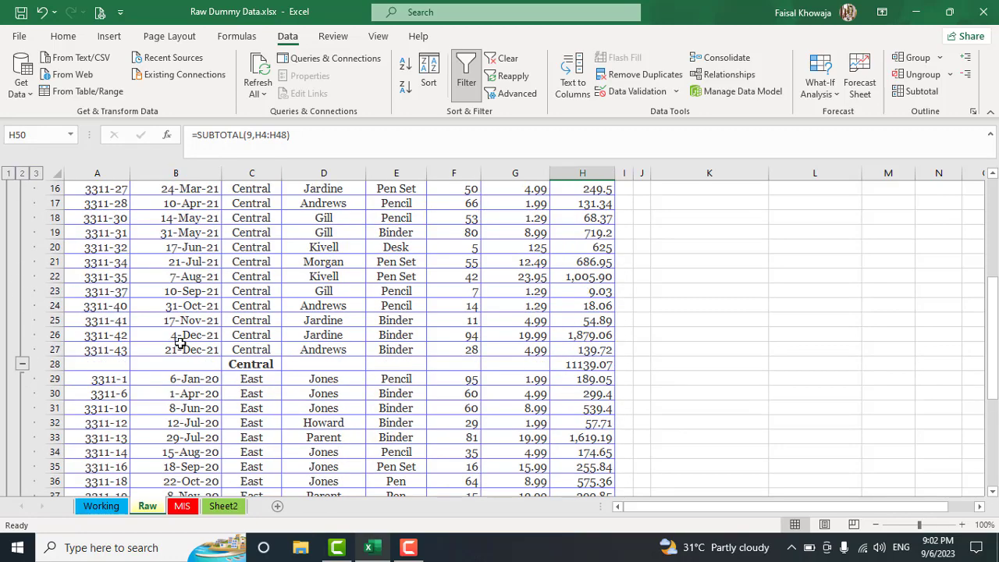
left_click(23, 173)
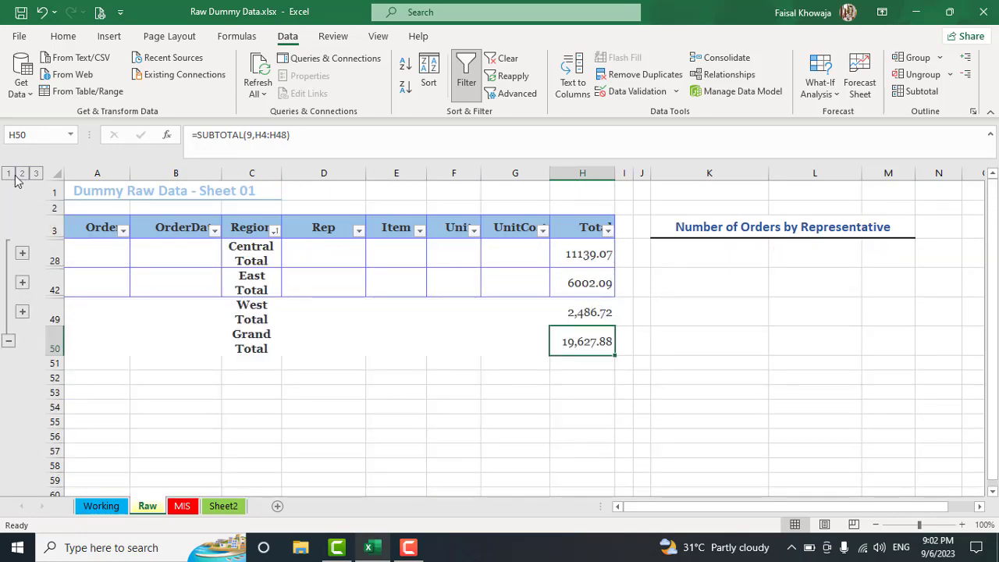
left_click(10, 173)
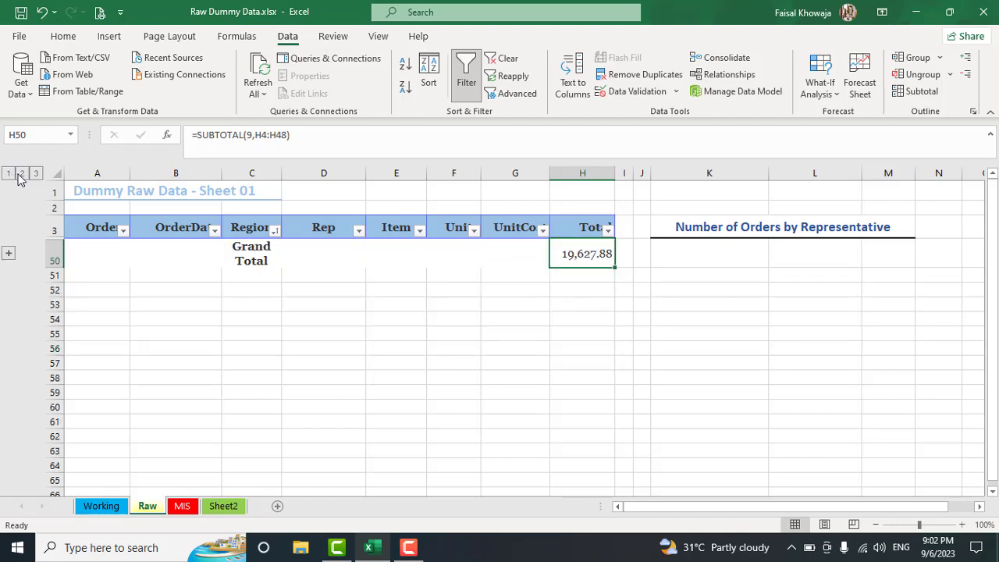
left_click(22, 173)
left_click(35, 177)
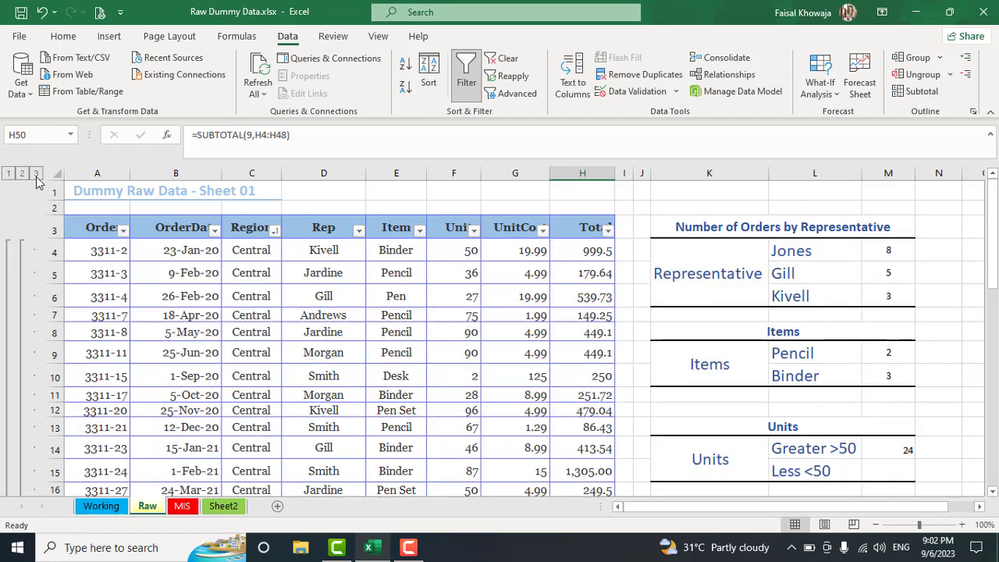
left_click(289, 294)
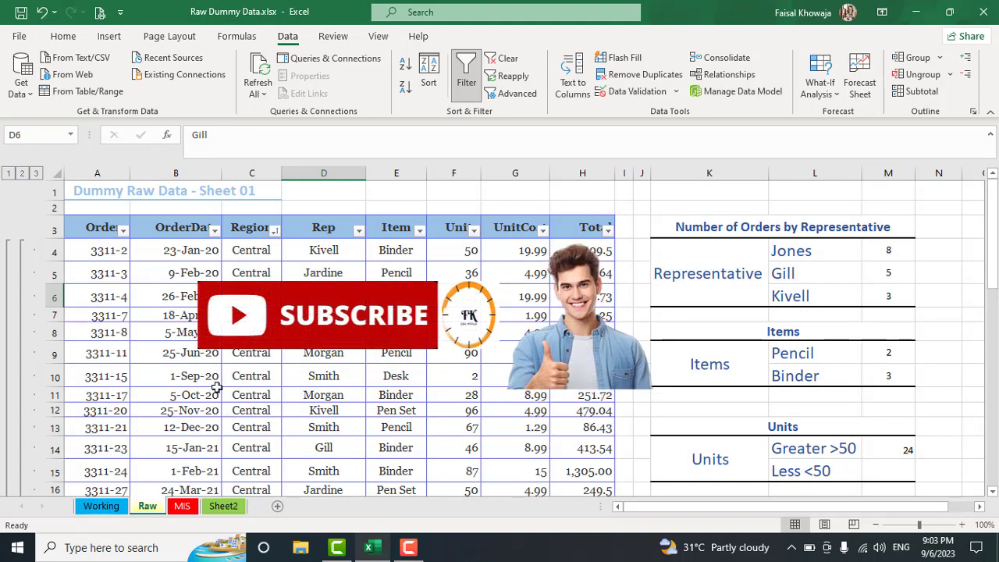
Create a copy of the MIS sheet at the end of the same workbook
left_click(185, 508)
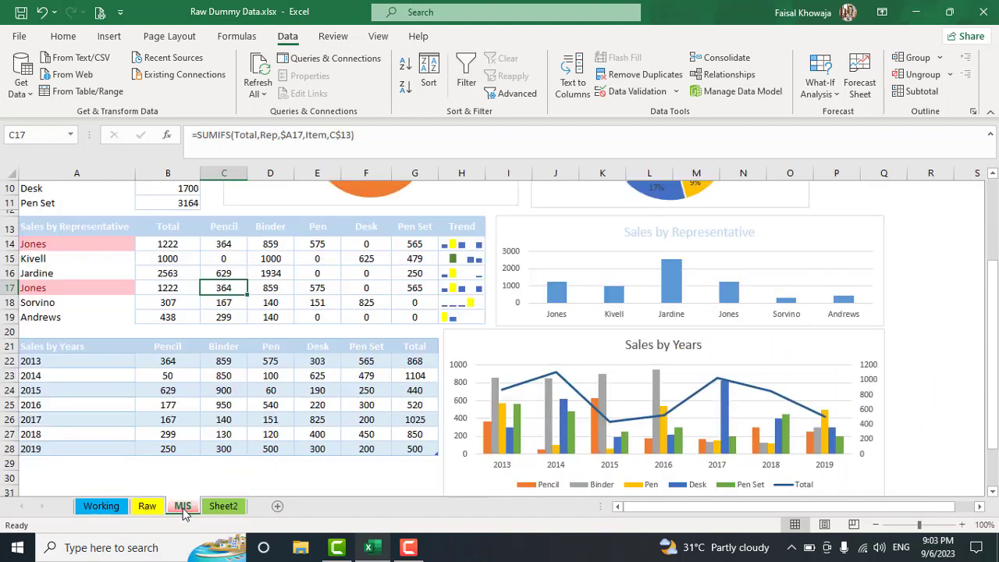
right_click(183, 509)
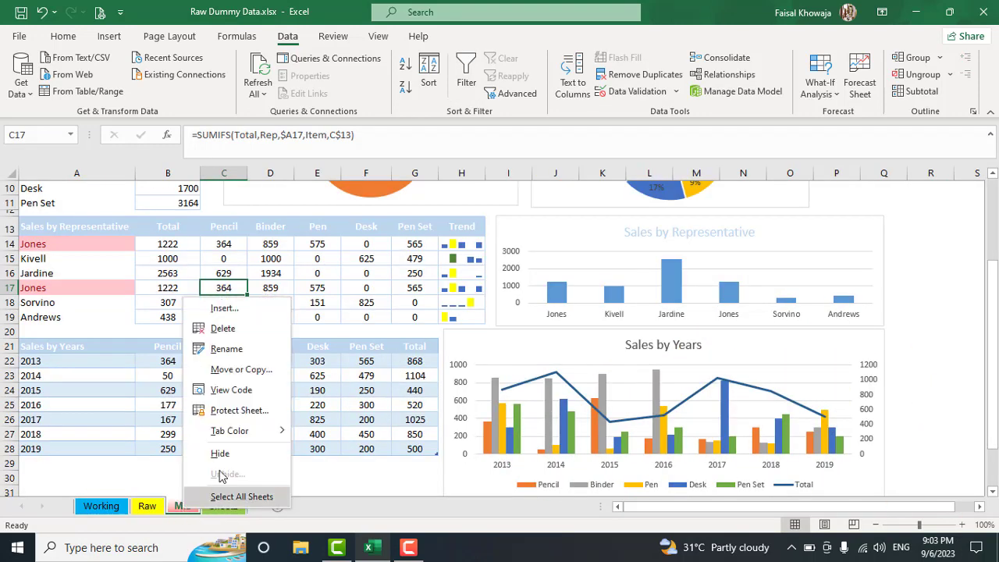
left_click(242, 378)
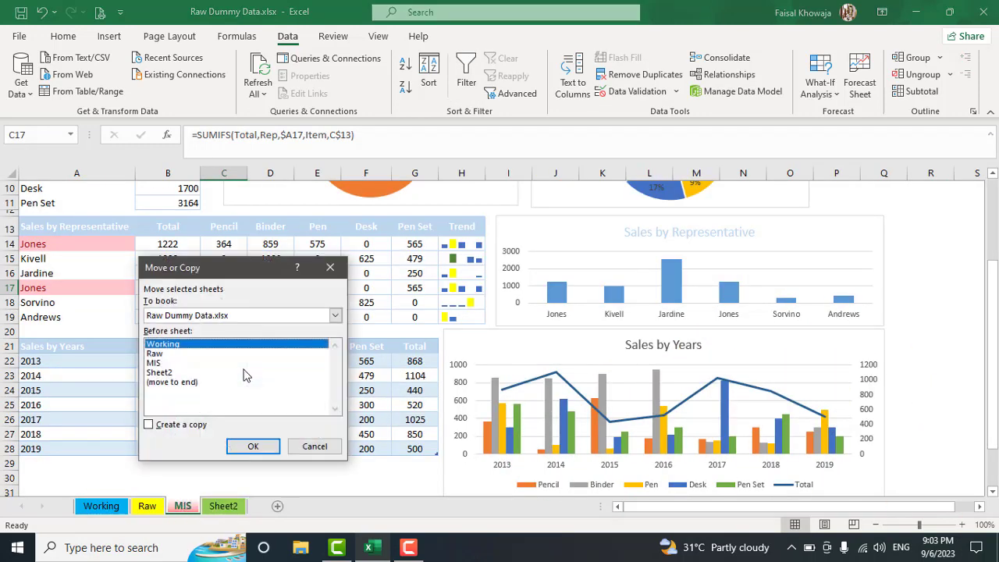
left_click(192, 384)
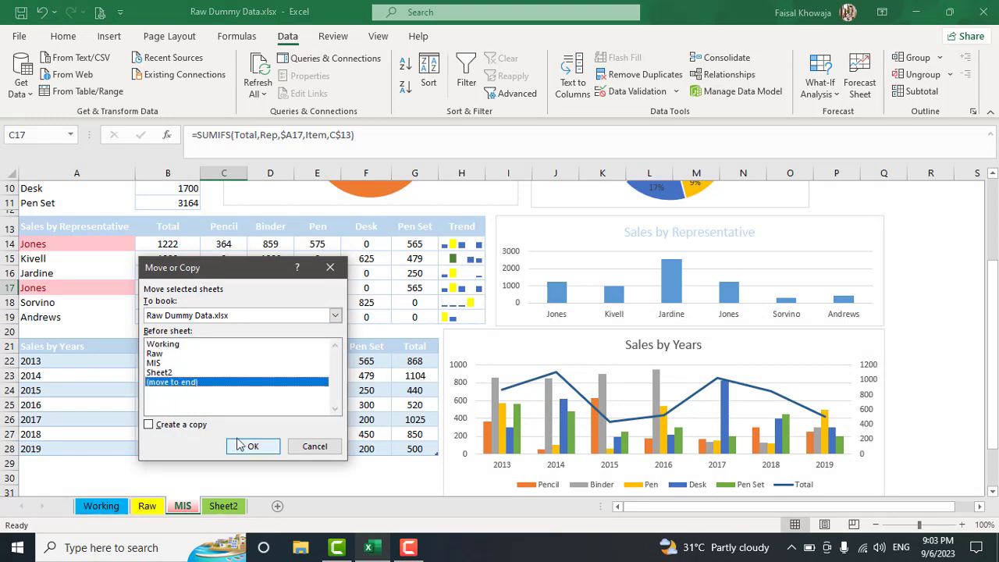
left_click(193, 431)
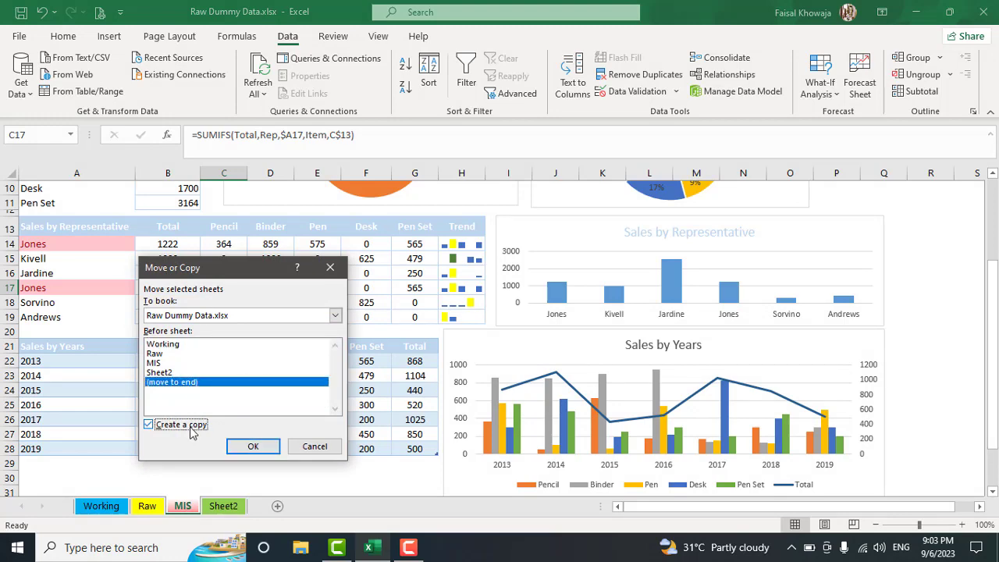
left_click(250, 447)
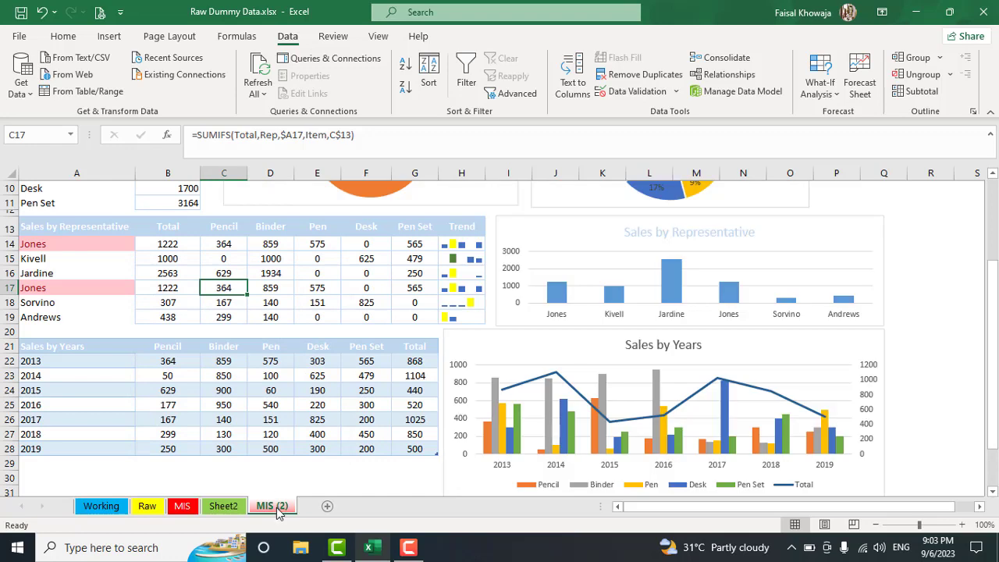
Turn off banded rows for the Sales by Years table on the copied MIS sheet
left_click(270, 388)
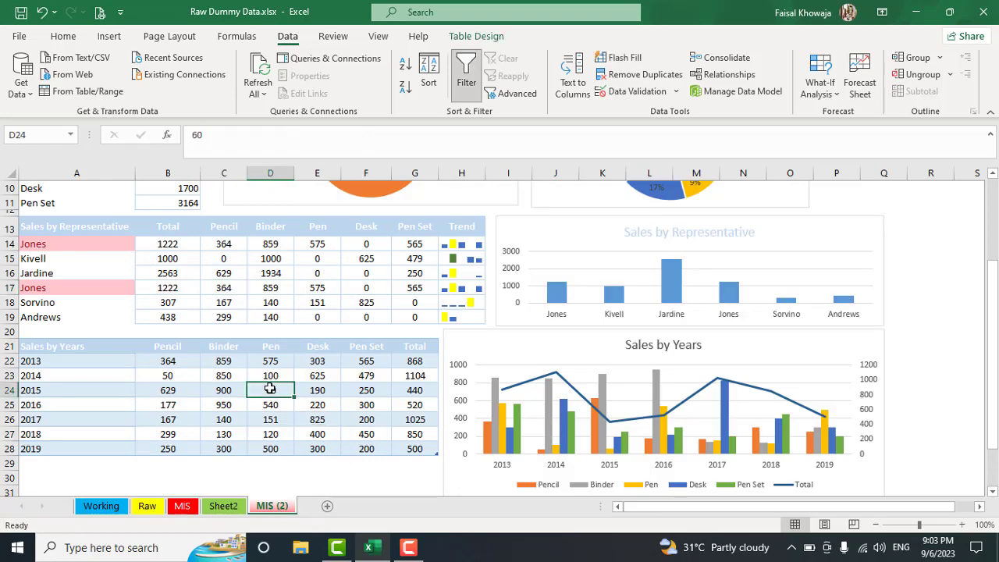
left_click(471, 40)
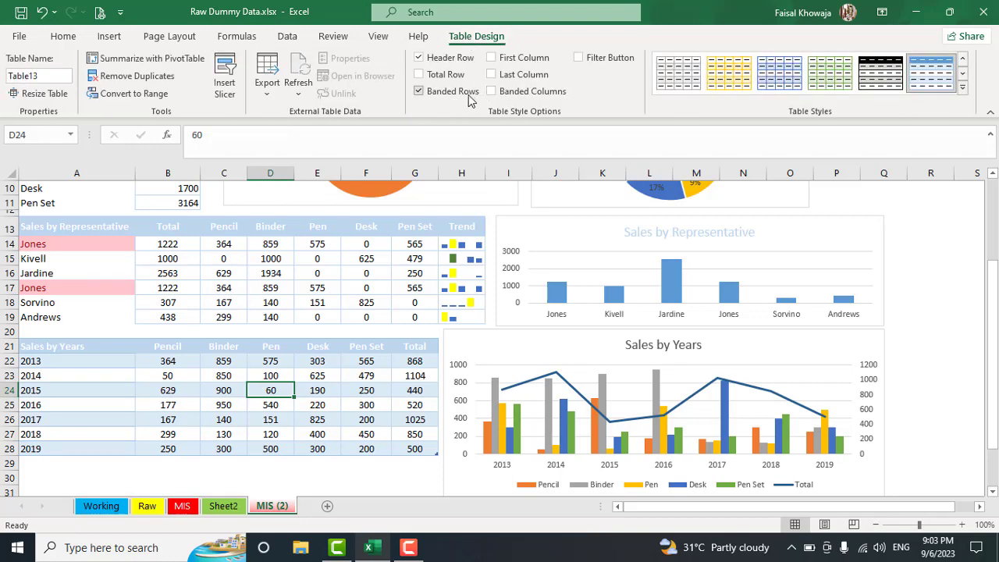
left_click(467, 95)
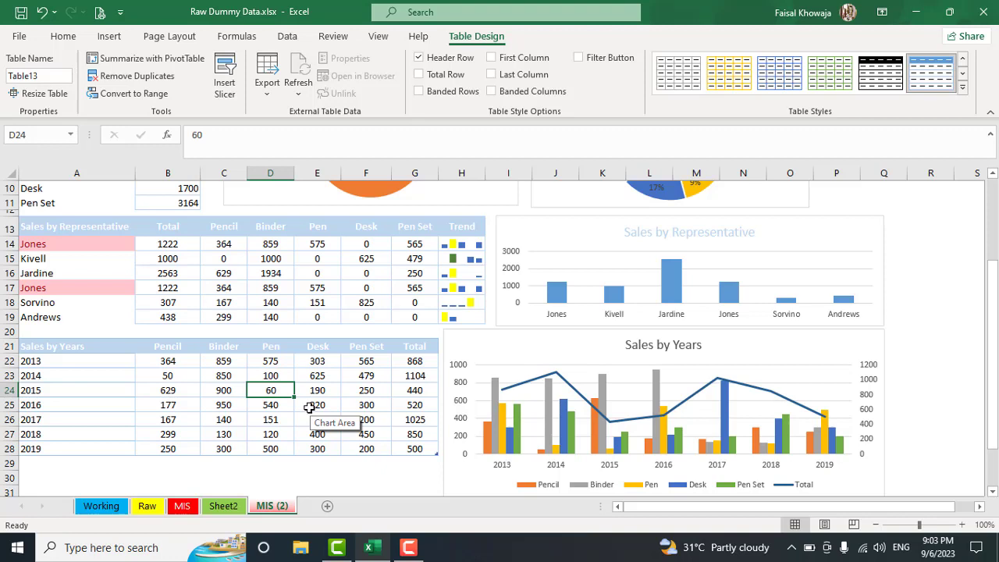
Convert the Sales by Years table on the copied sheet to a normal range and check a few of its cells for table tools
left_click(133, 93)
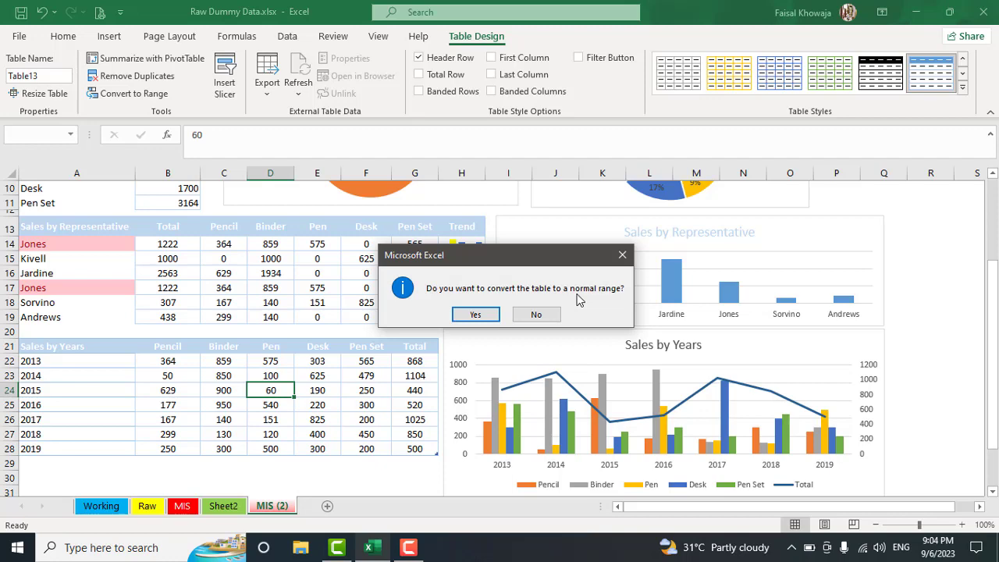
left_click(475, 314)
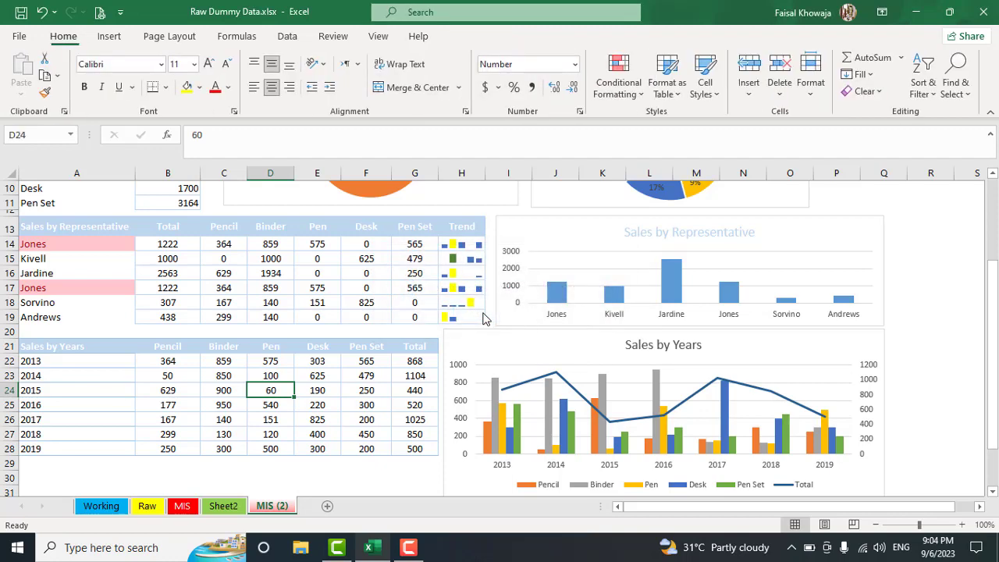
left_click(326, 388)
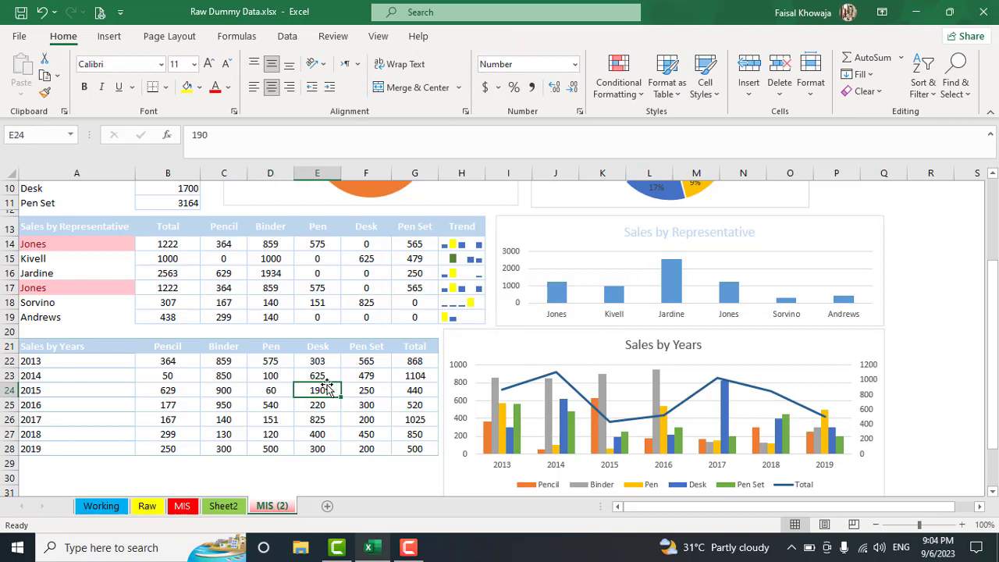
left_click(285, 385)
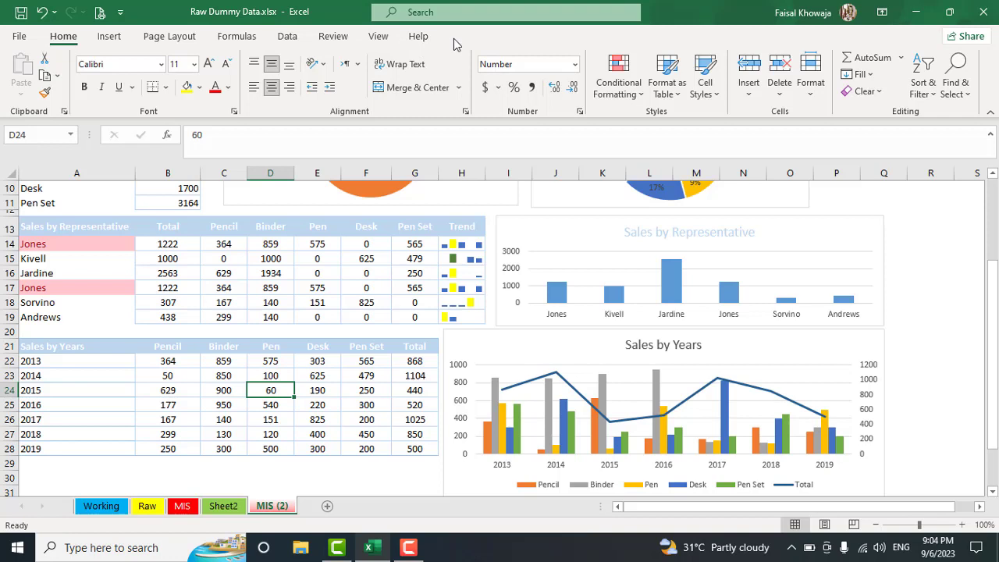
left_click(266, 374)
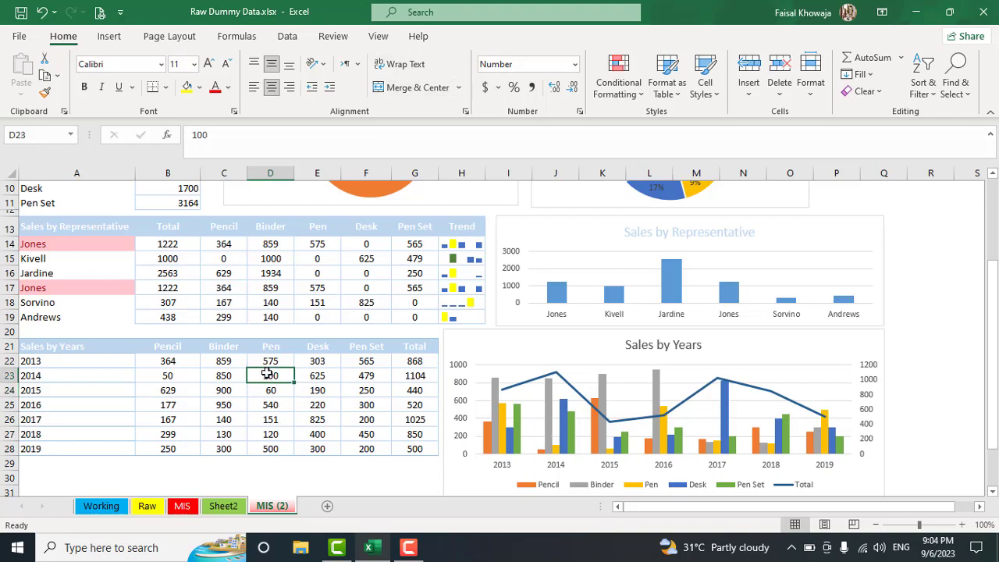